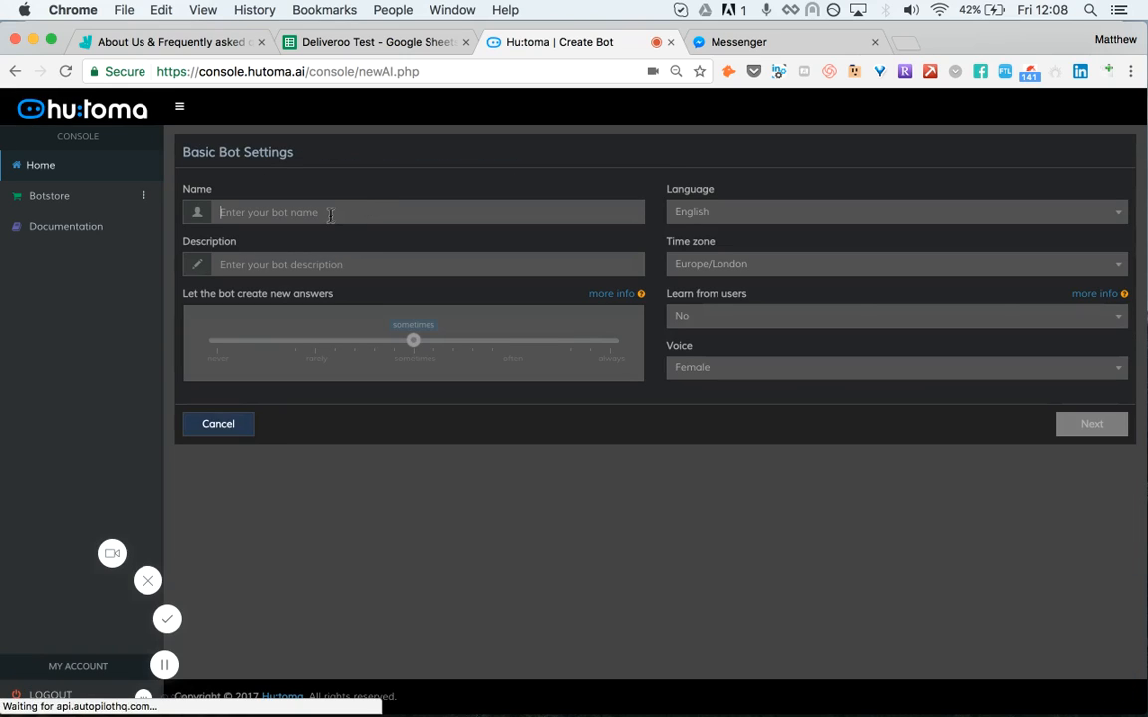
Step: Name the new bot Giphy and continue to the next setup page
{"action": "left_click", "coordinate": [329, 212]}
{"action": "type", "text": "Giphy"}
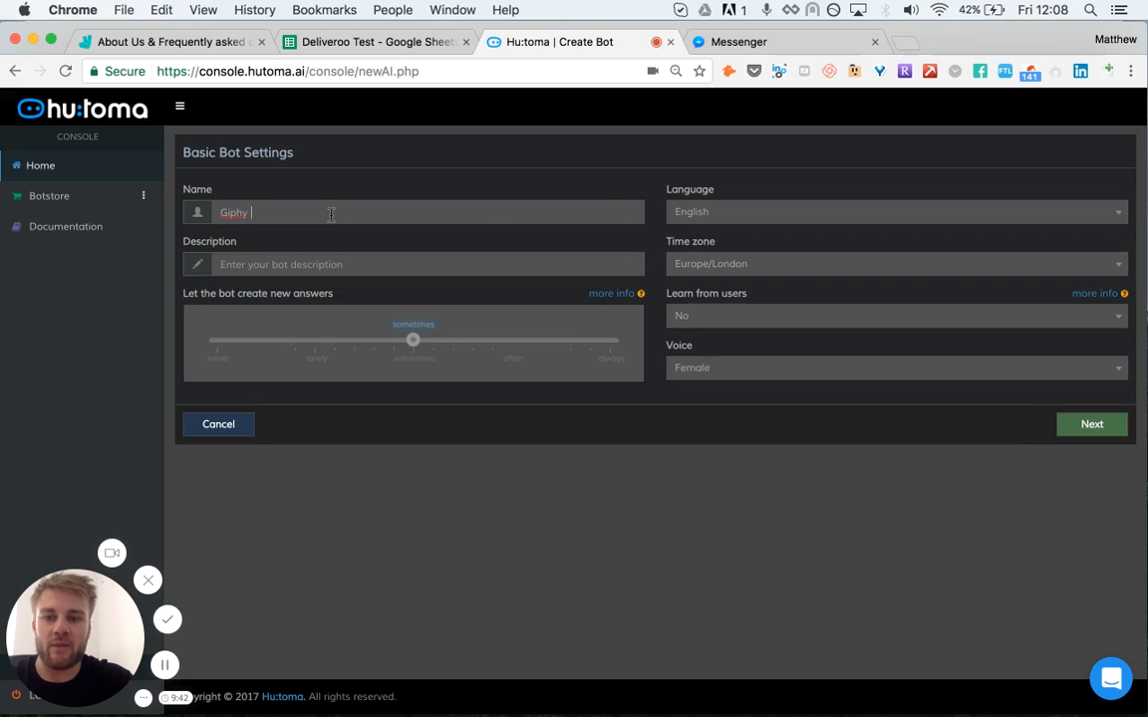
{"action": "key", "text": "BackSpace"}
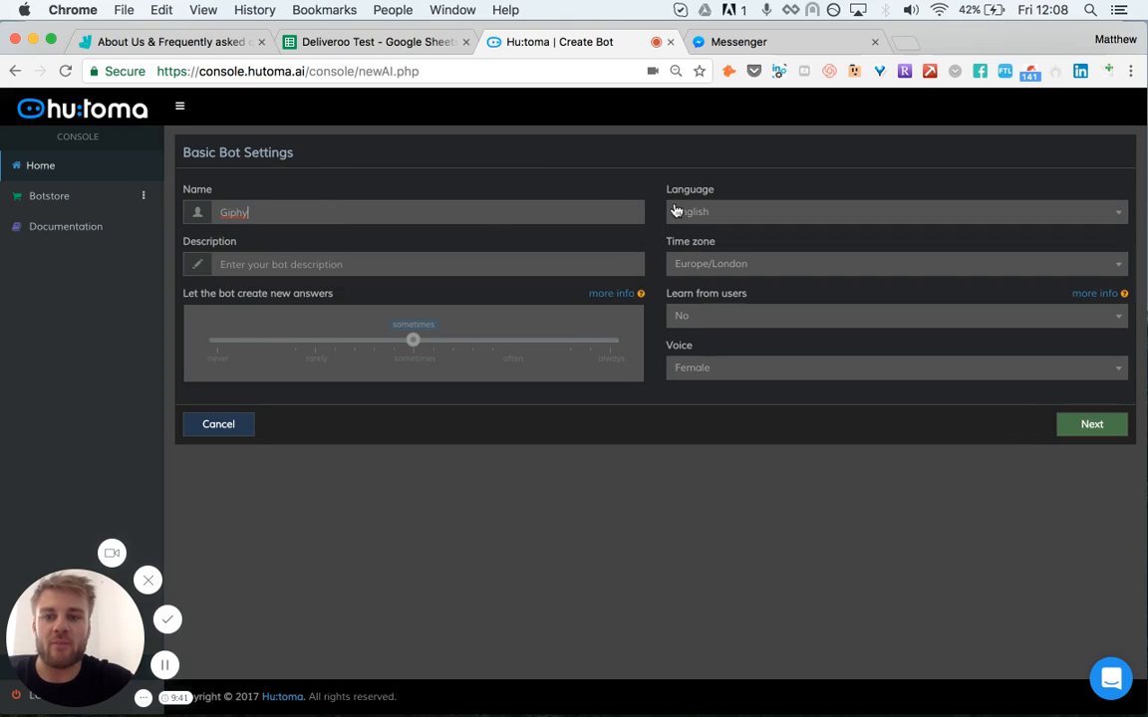
{"action": "left_click", "coordinate": [1094, 434]}
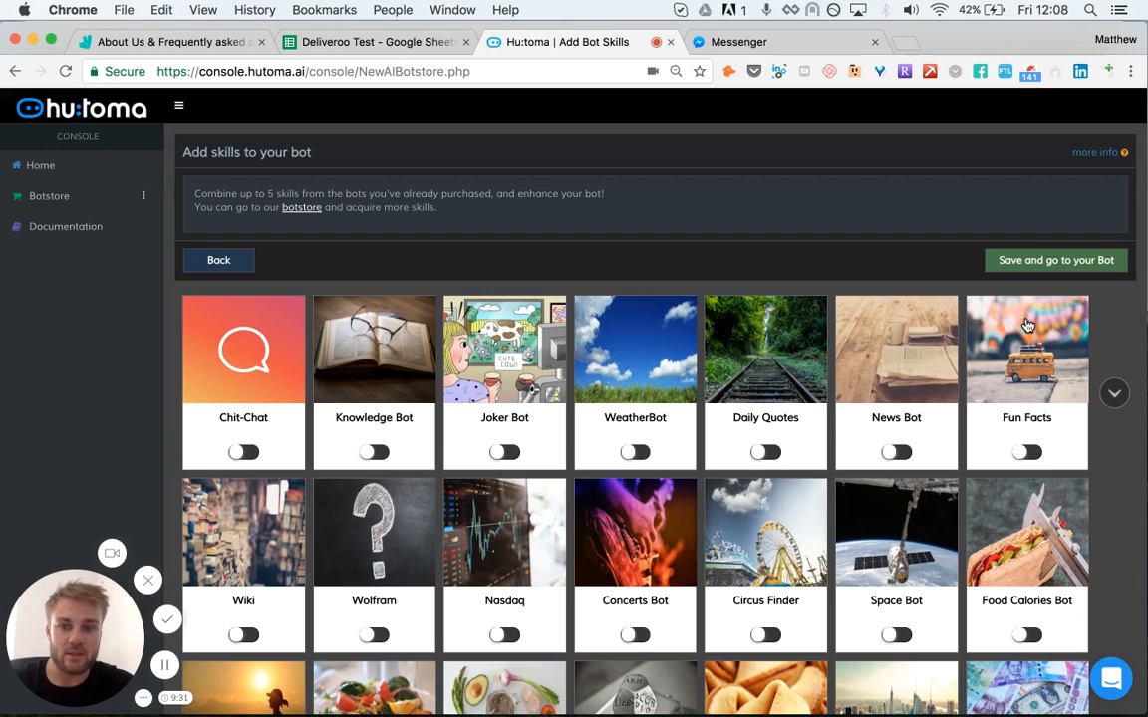
Step: Save the bot without enabling any skills and go to the bot's console
{"action": "scroll", "coordinate": [860, 403], "scroll_direction": "down", "scroll_amount": 2}
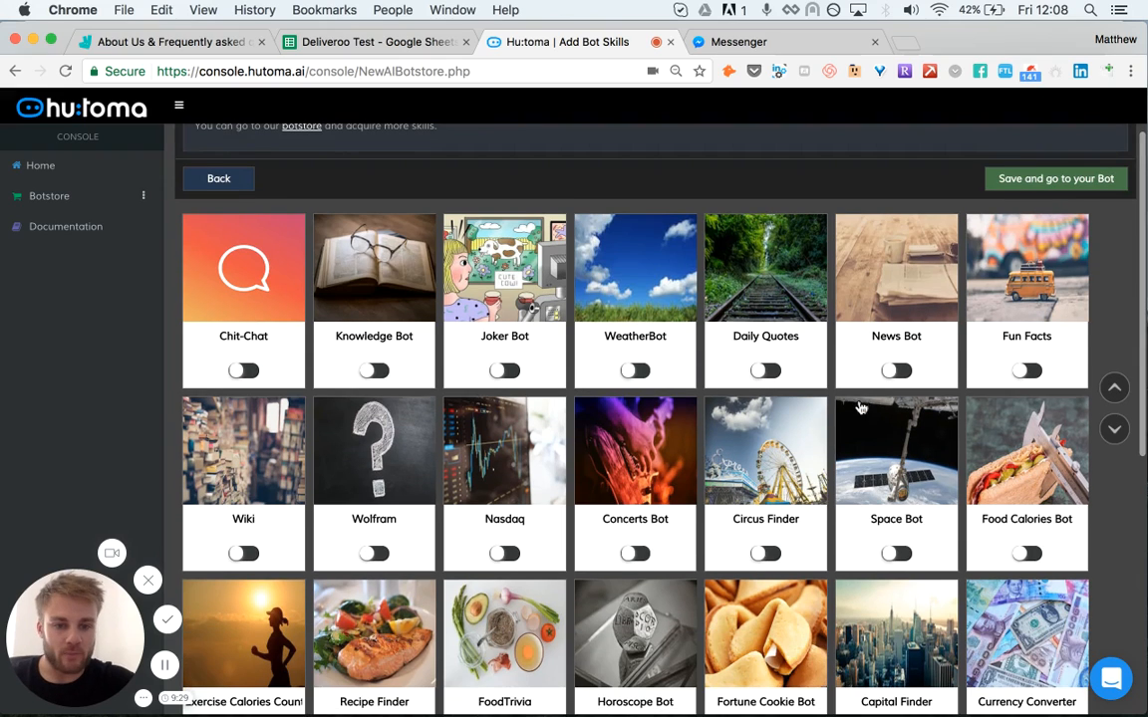
{"action": "scroll", "coordinate": [947, 267], "scroll_direction": "down", "scroll_amount": 2}
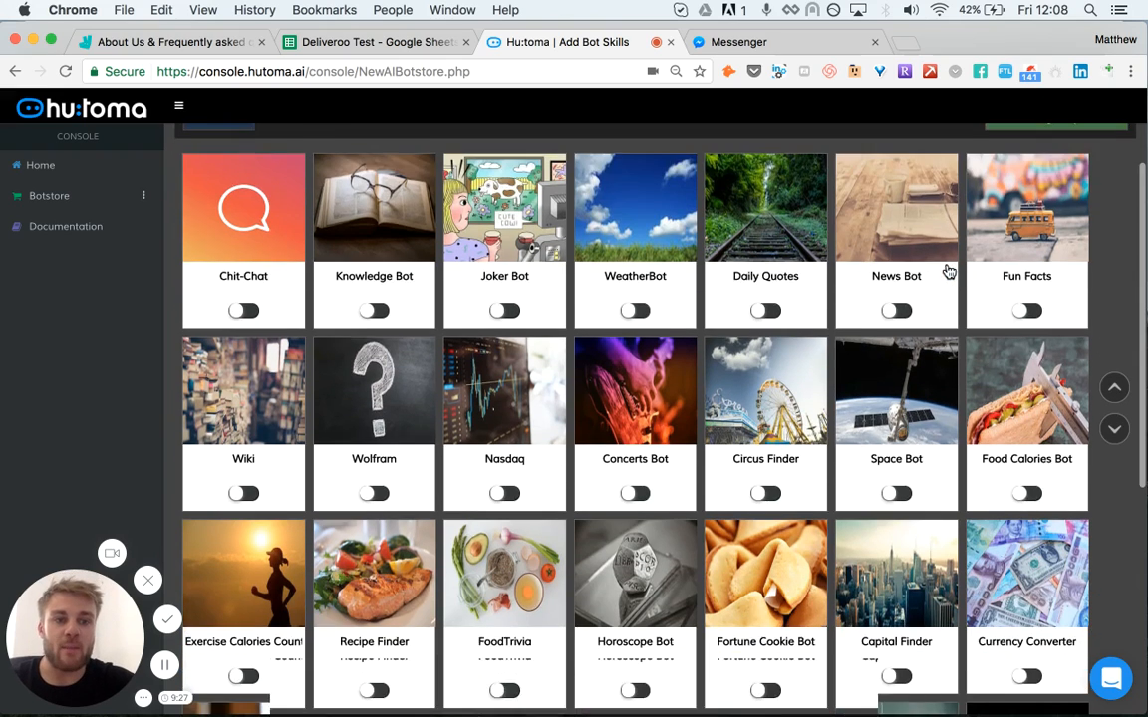
{"action": "scroll", "coordinate": [996, 244], "scroll_direction": "up", "scroll_amount": 3}
{"action": "left_click", "coordinate": [1054, 254]}
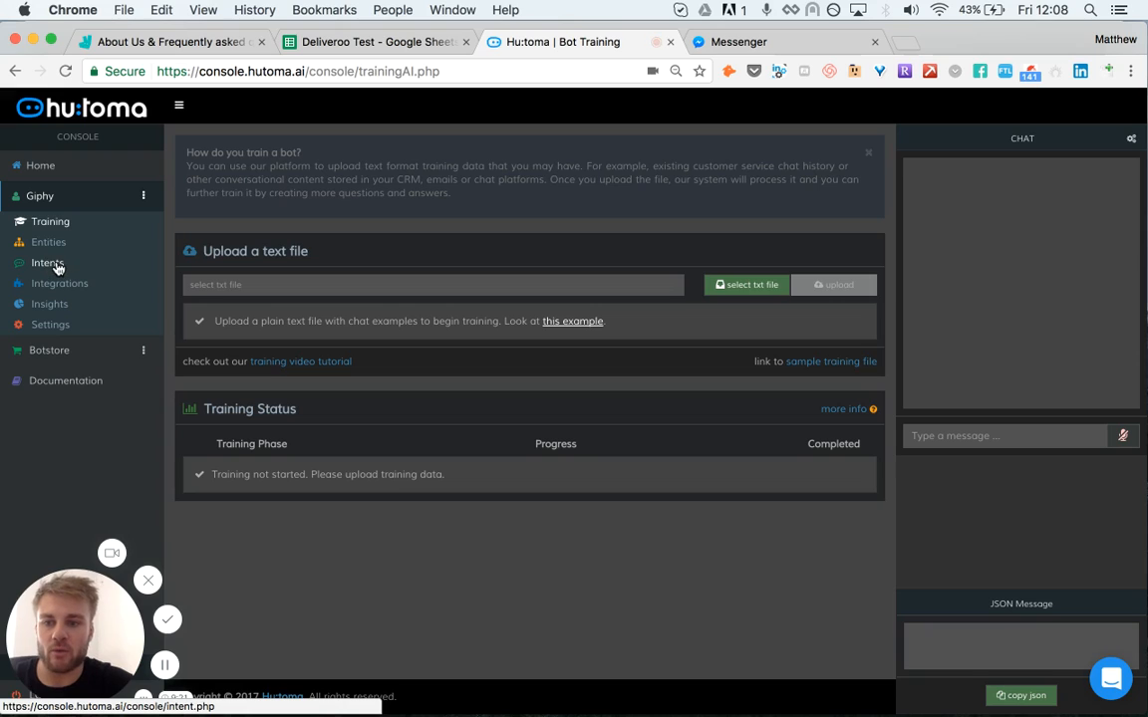
Step: Create a new intent named Gif for the bot
{"action": "left_click", "coordinate": [57, 265]}
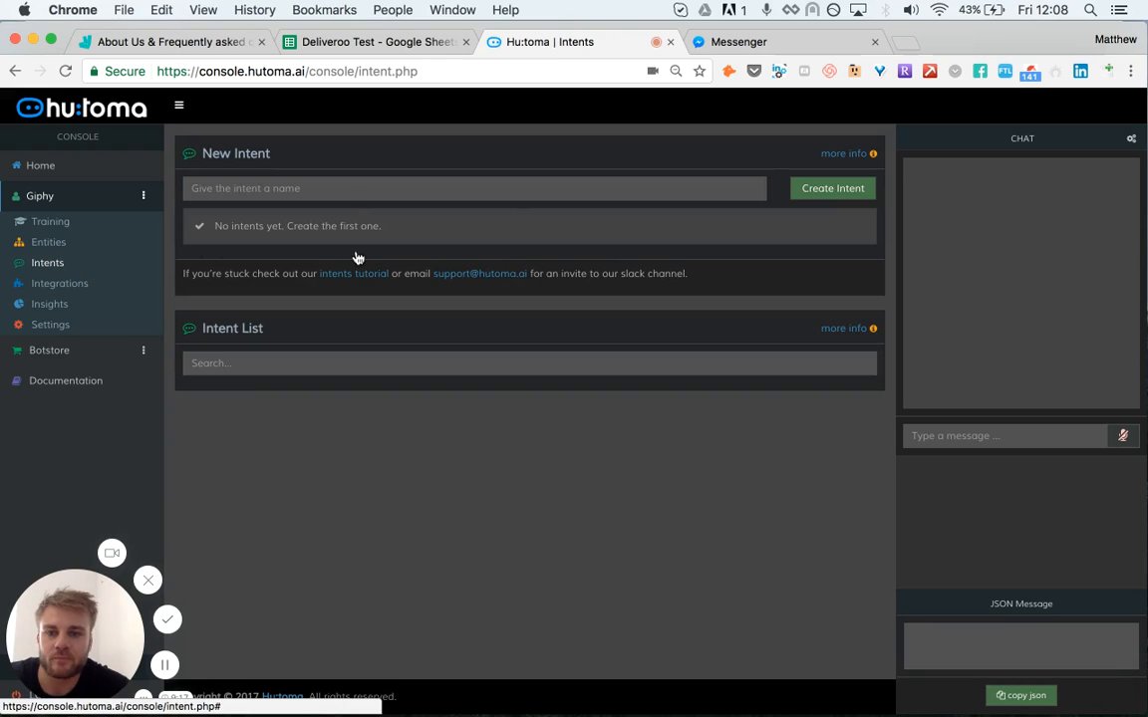
{"action": "left_click", "coordinate": [353, 190]}
{"action": "type", "text": "G"}
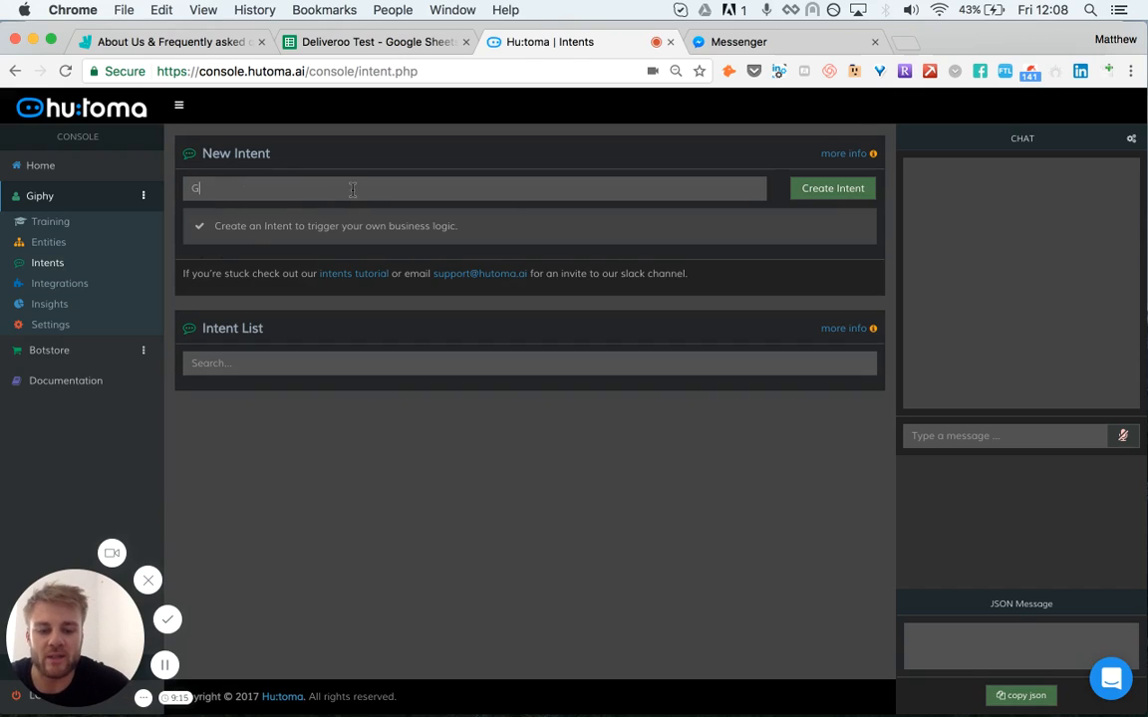
{"action": "type", "text": "if"}
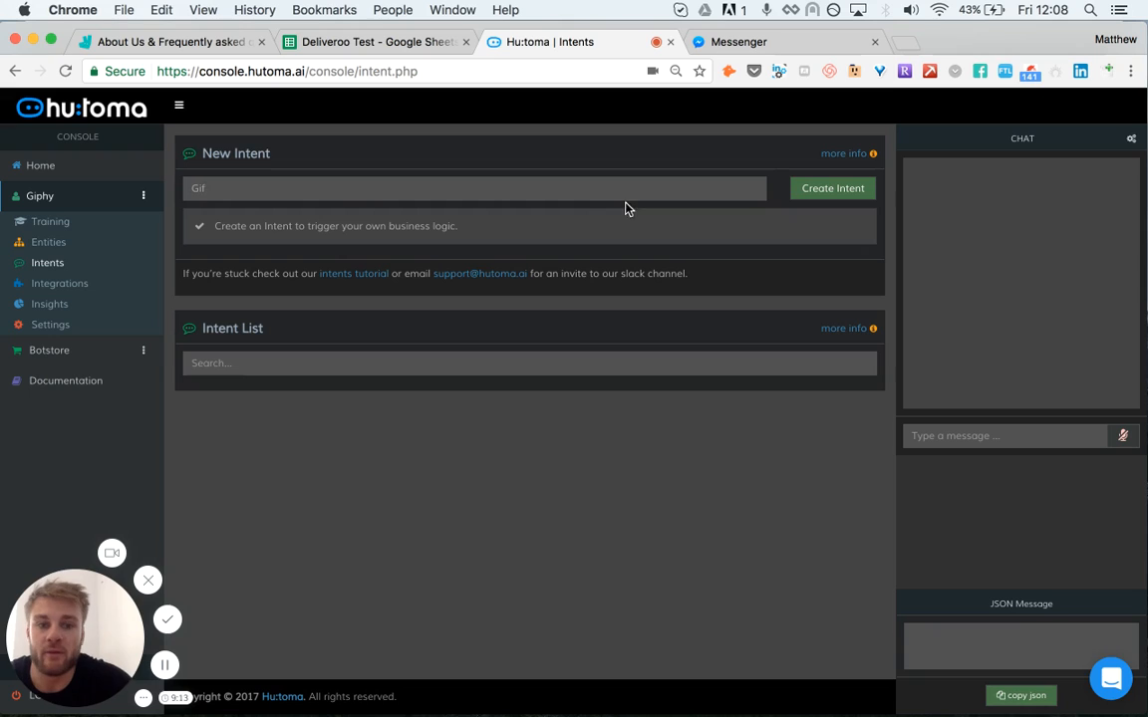
{"action": "left_click", "coordinate": [825, 190]}
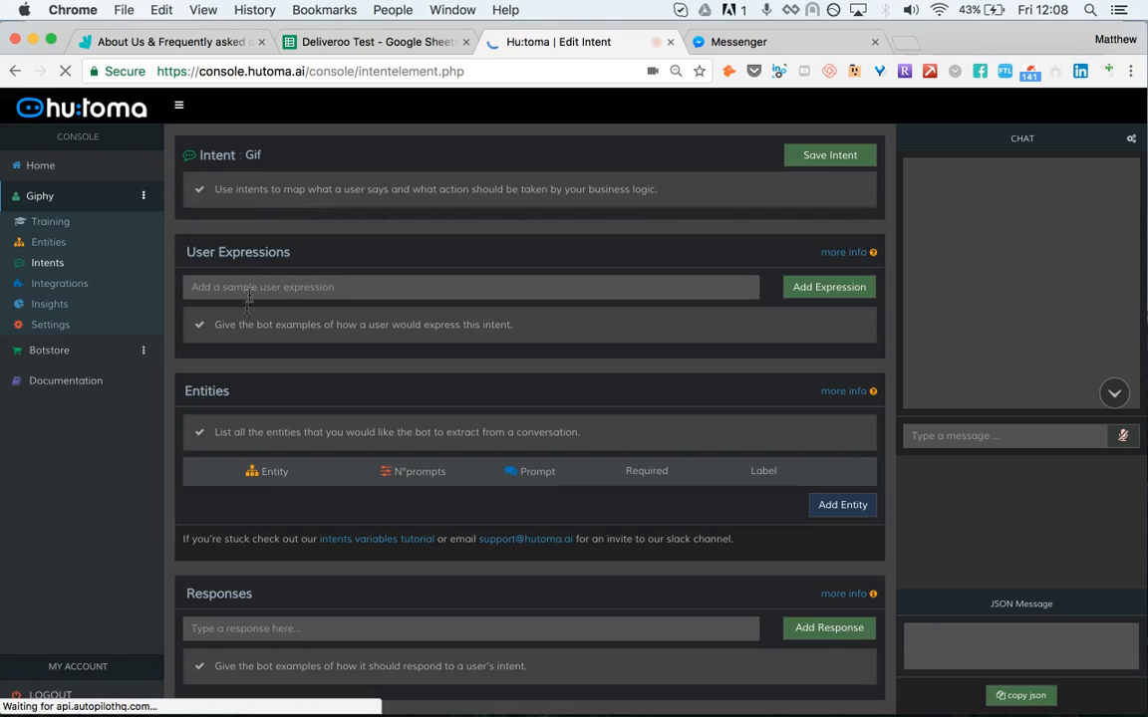
Step: Add the user expression Gif to the intent
{"action": "left_click", "coordinate": [348, 282]}
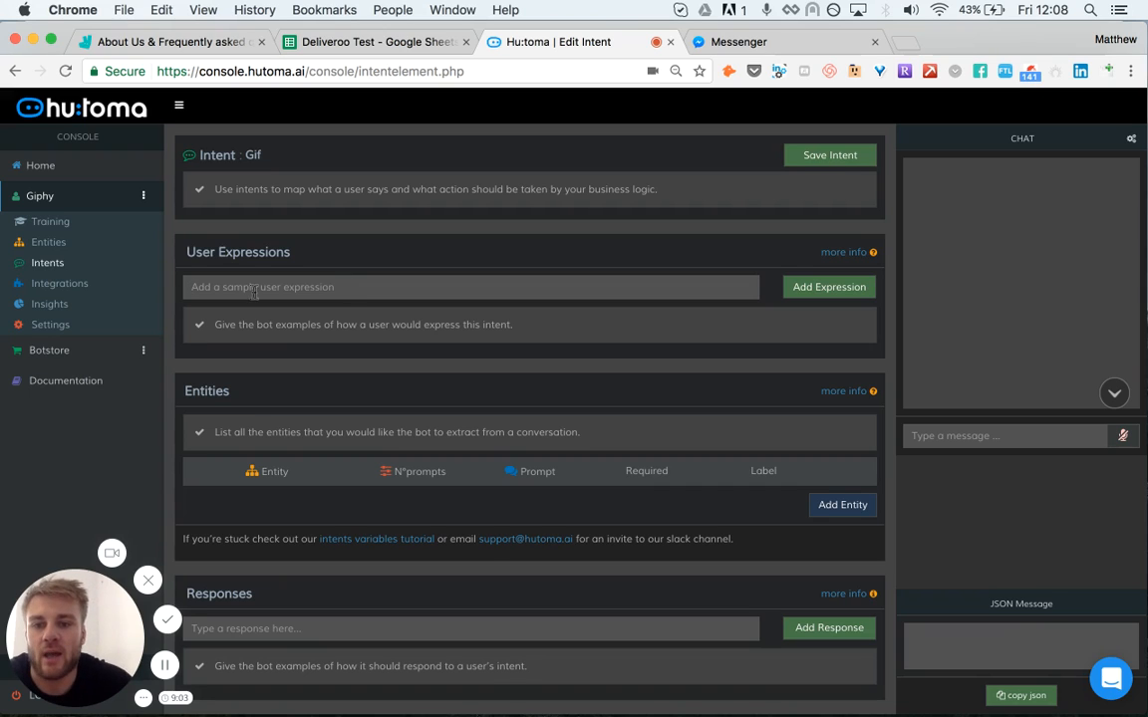
{"action": "scroll", "coordinate": [287, 289], "scroll_direction": "down", "scroll_amount": 1}
{"action": "scroll", "coordinate": [253, 292], "scroll_direction": "up", "scroll_amount": 1}
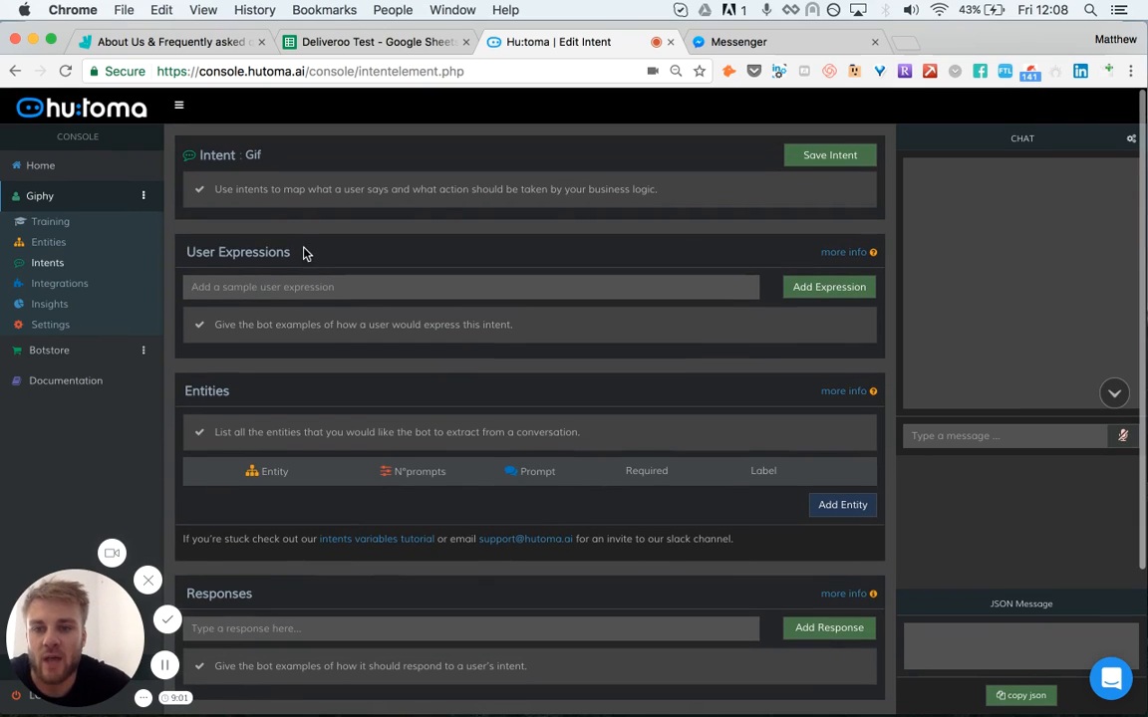
{"action": "scroll", "coordinate": [302, 251], "scroll_direction": "down", "scroll_amount": 2}
{"action": "scroll", "coordinate": [356, 359], "scroll_direction": "down", "scroll_amount": 2}
{"action": "scroll", "coordinate": [354, 361], "scroll_direction": "down", "scroll_amount": 1}
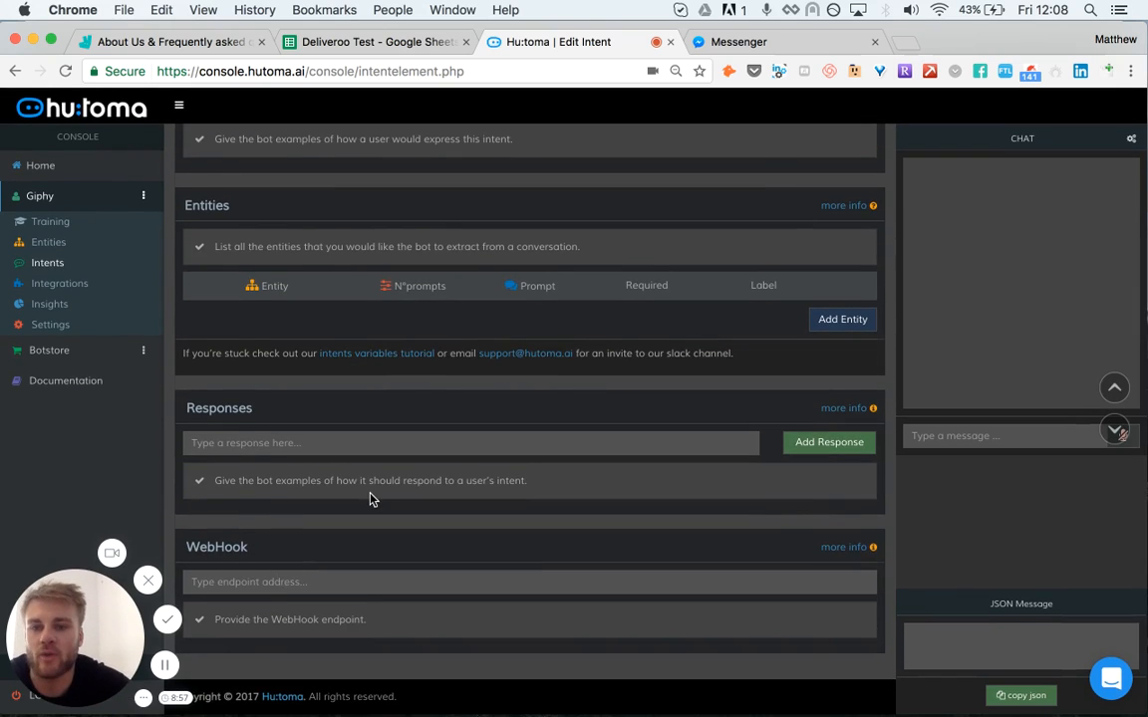
{"action": "scroll", "coordinate": [371, 499], "scroll_direction": "up", "scroll_amount": 4}
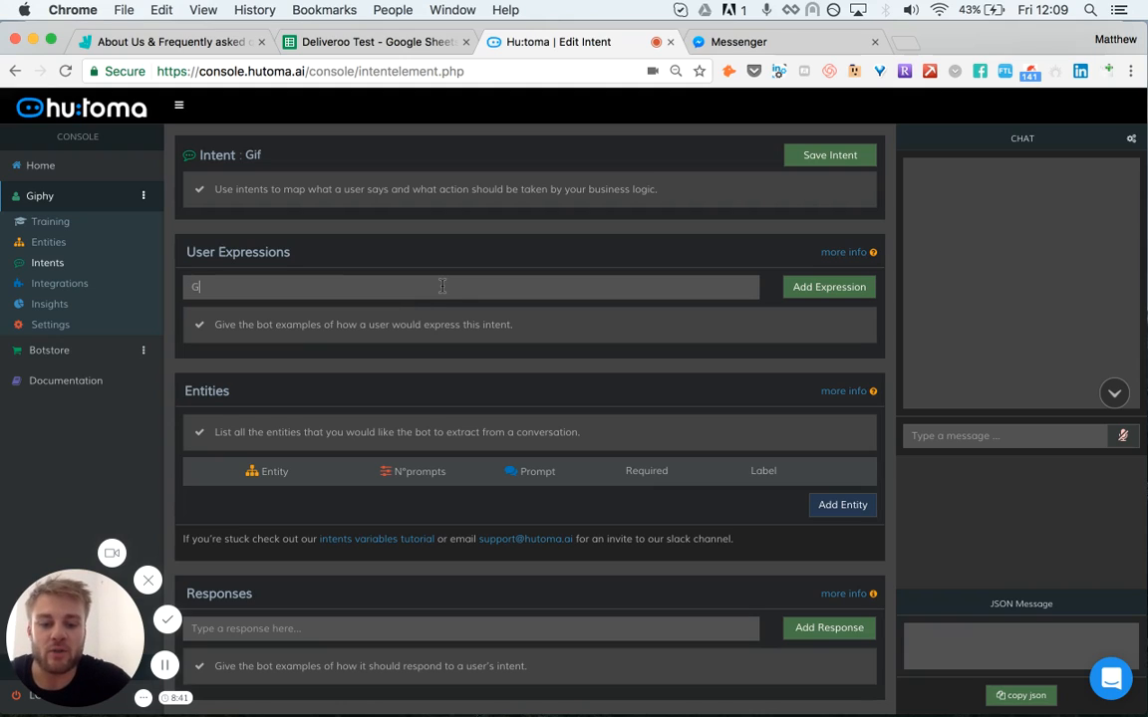
{"action": "type", "text": "Gif"}
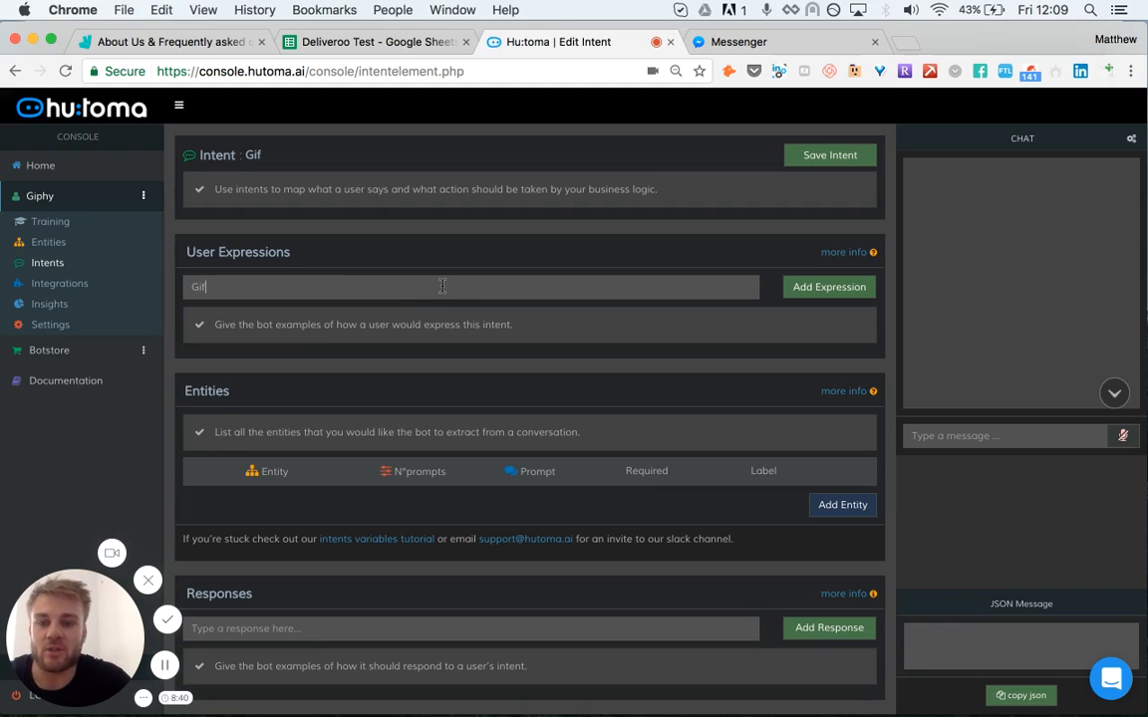
{"action": "left_click", "coordinate": [856, 292]}
Step: Add the user expressions Give me a gif and Gifs to the intent
{"action": "type", "text": "Give me a gi"}
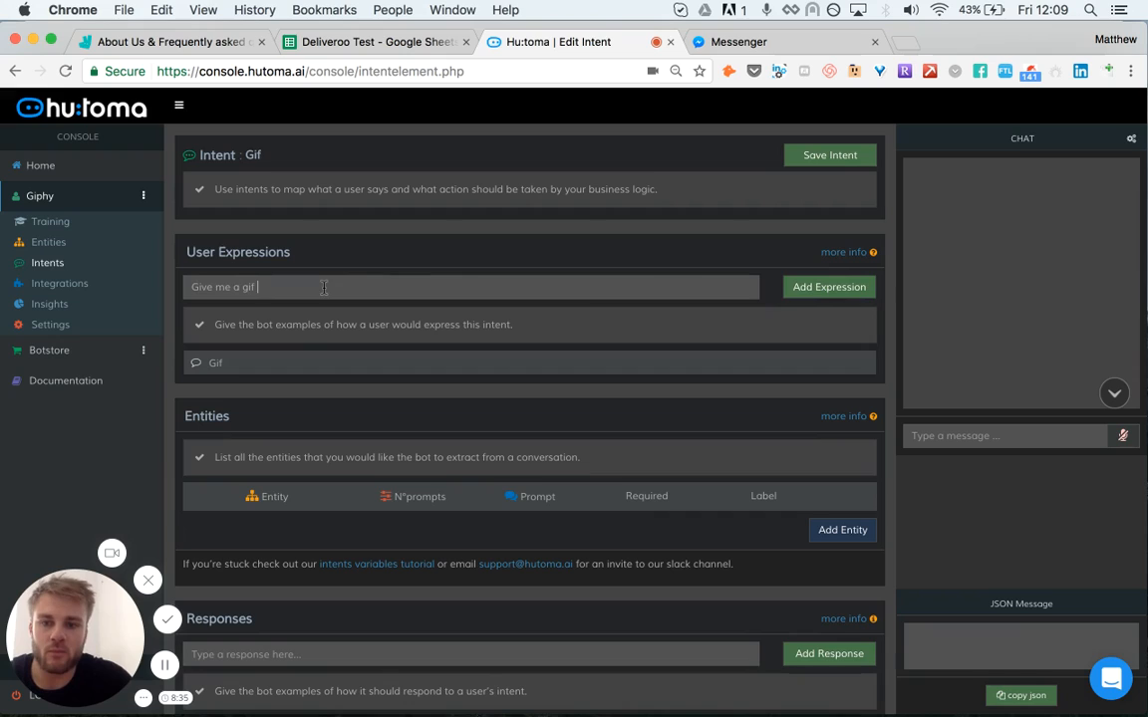
{"action": "left_click", "coordinate": [827, 287]}
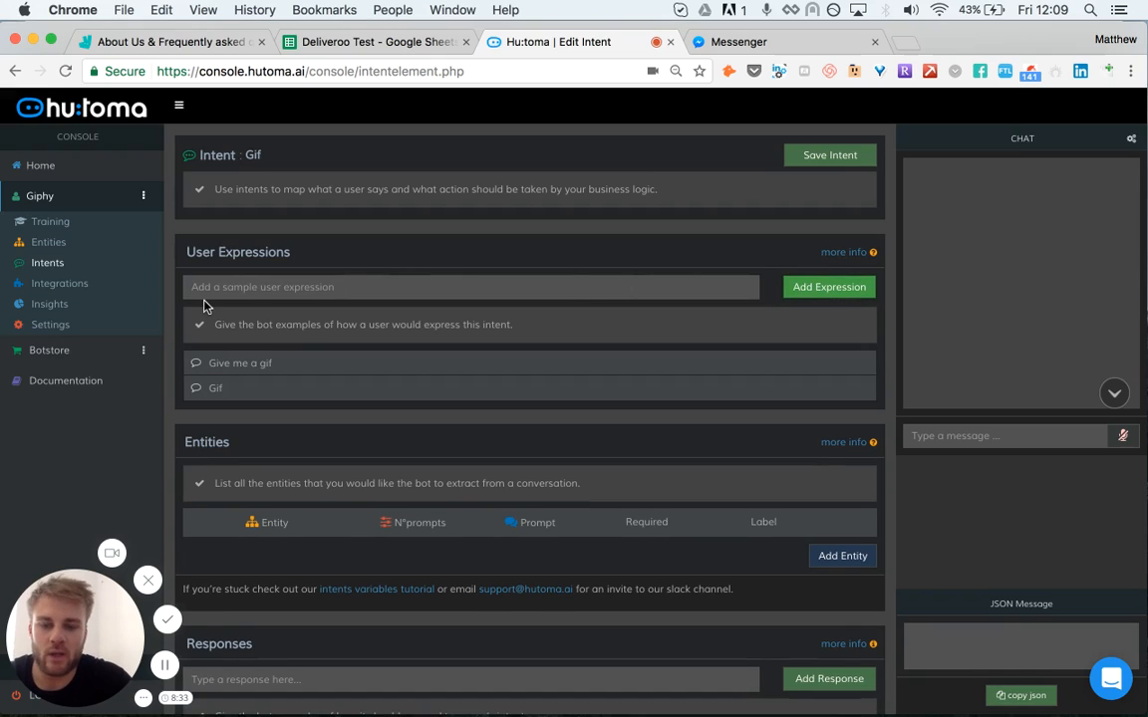
{"action": "left_click", "coordinate": [277, 288]}
{"action": "type", "text": "Gifs"}
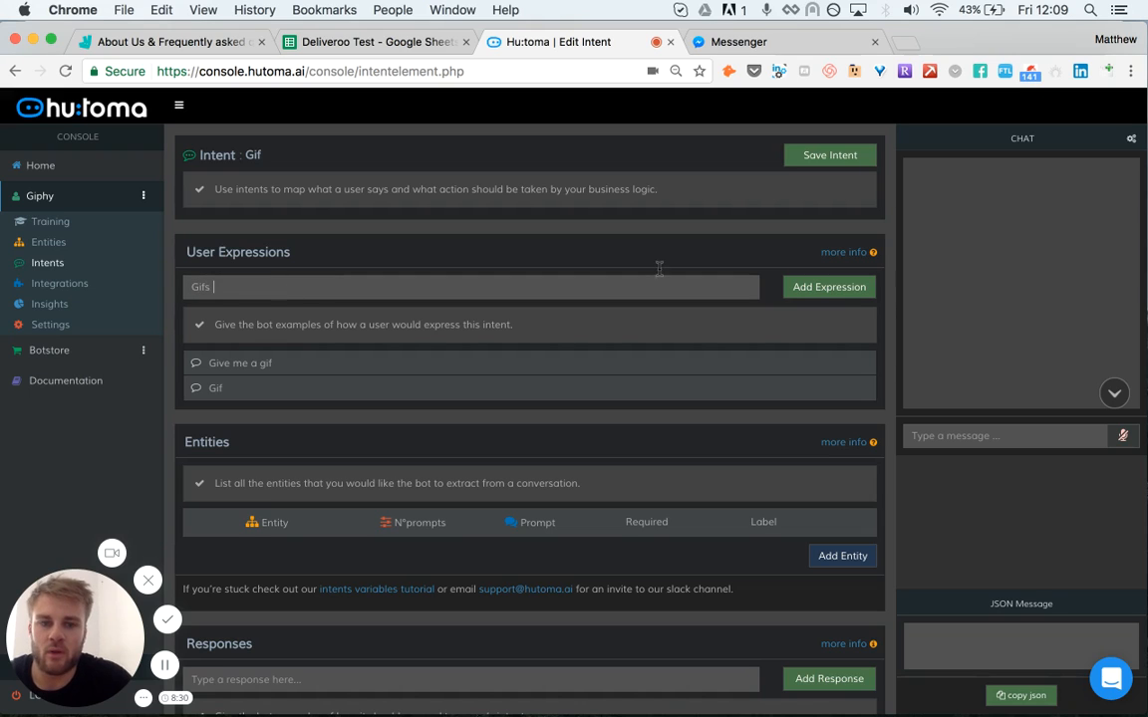
{"action": "left_click", "coordinate": [835, 288]}
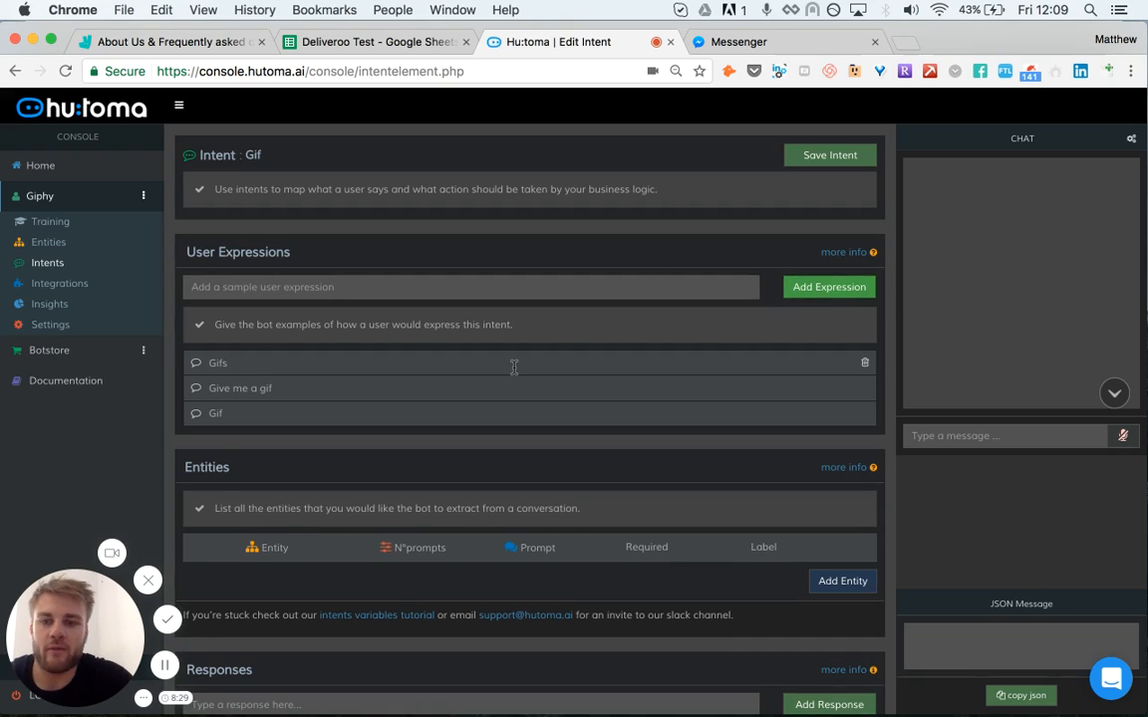
{"action": "scroll", "coordinate": [513, 368], "scroll_direction": "down", "scroll_amount": 5}
{"action": "scroll", "coordinate": [512, 372], "scroll_direction": "down", "scroll_amount": 1}
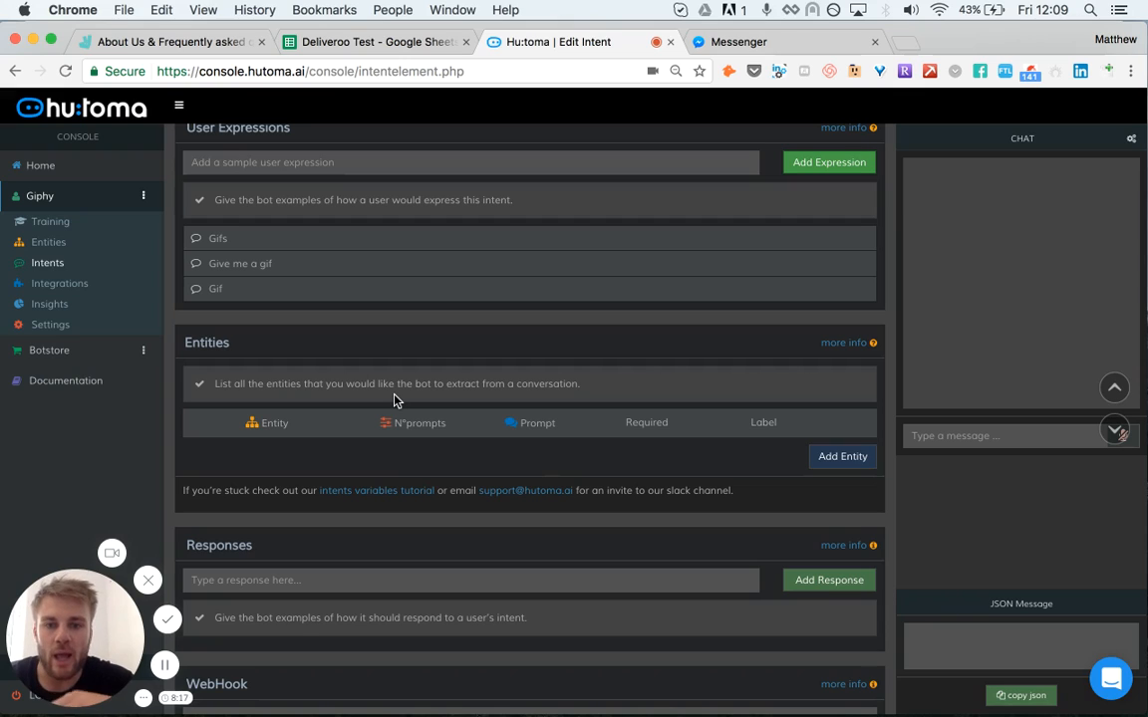
{"action": "scroll", "coordinate": [394, 399], "scroll_direction": "down", "scroll_amount": 1}
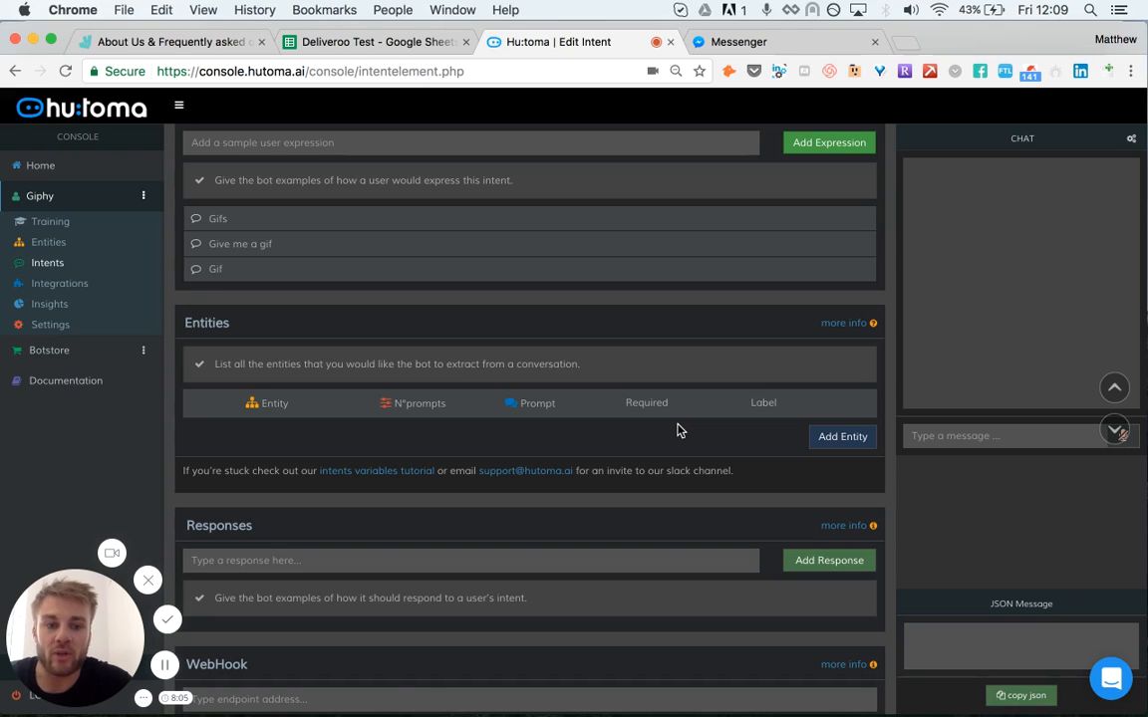
{"action": "left_click", "coordinate": [845, 438]}
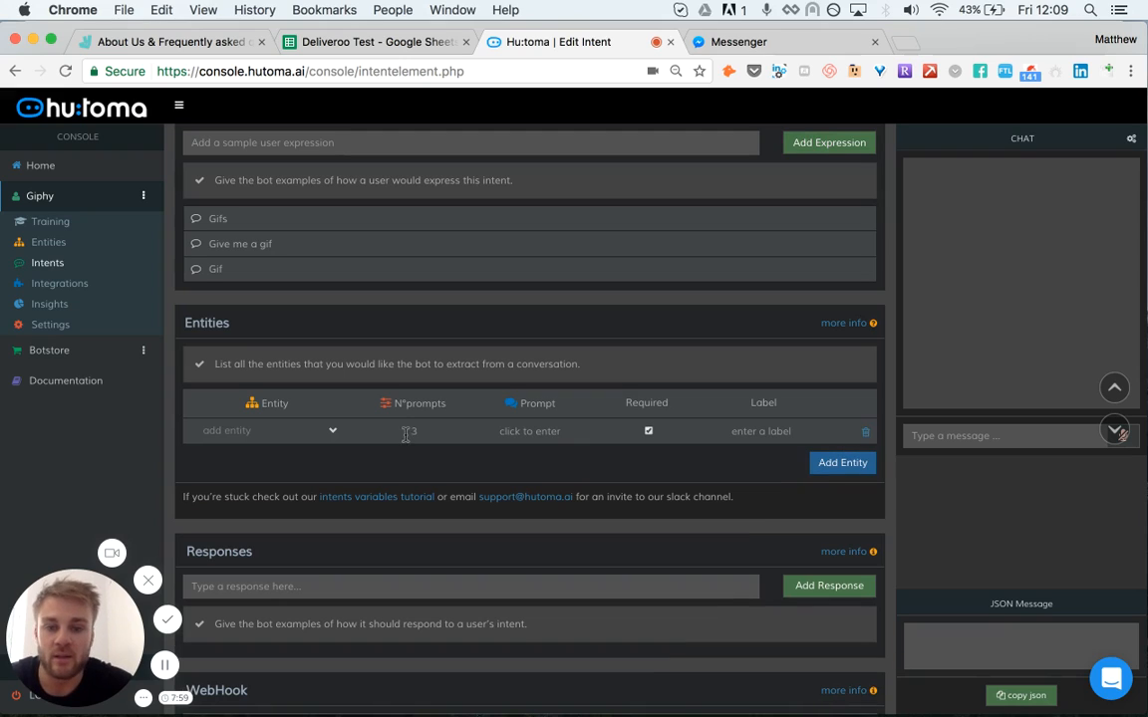
{"action": "left_click", "coordinate": [304, 436]}
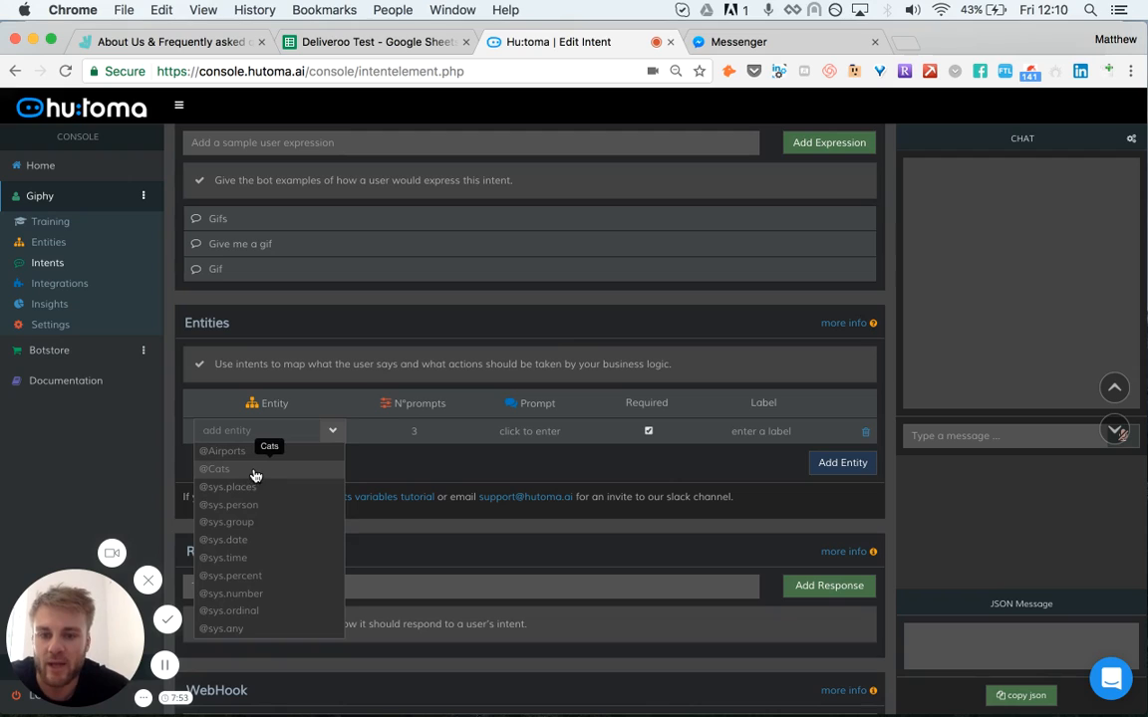
{"action": "left_click", "coordinate": [256, 475]}
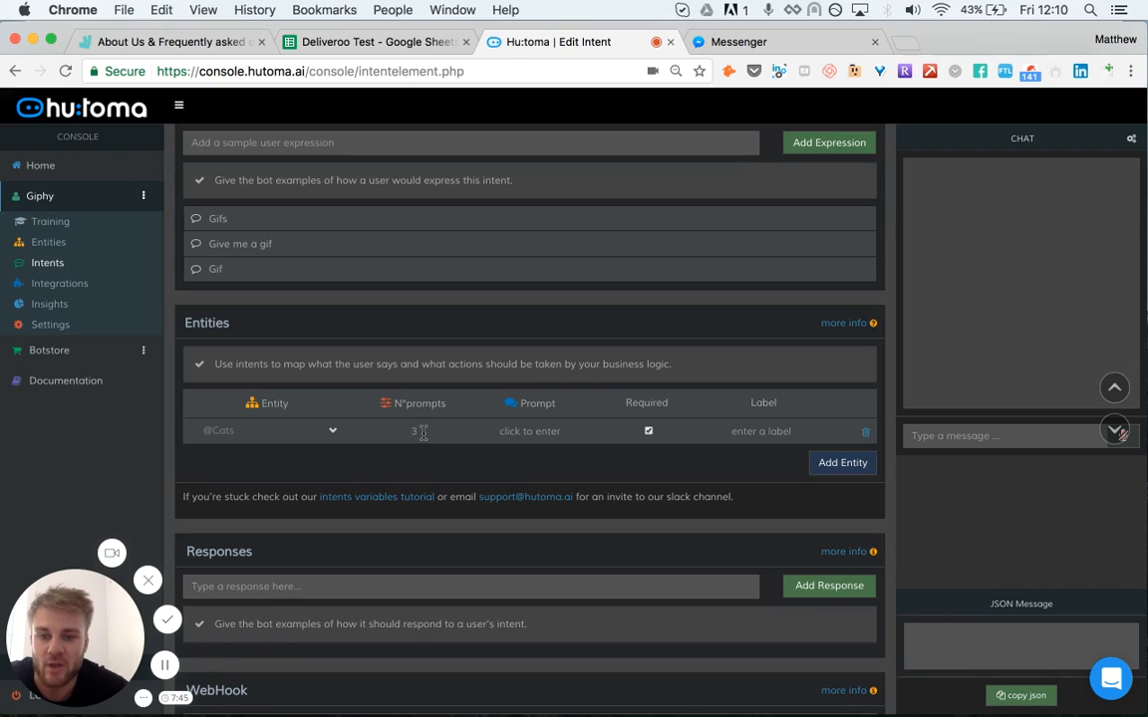
{"action": "left_click", "coordinate": [520, 436]}
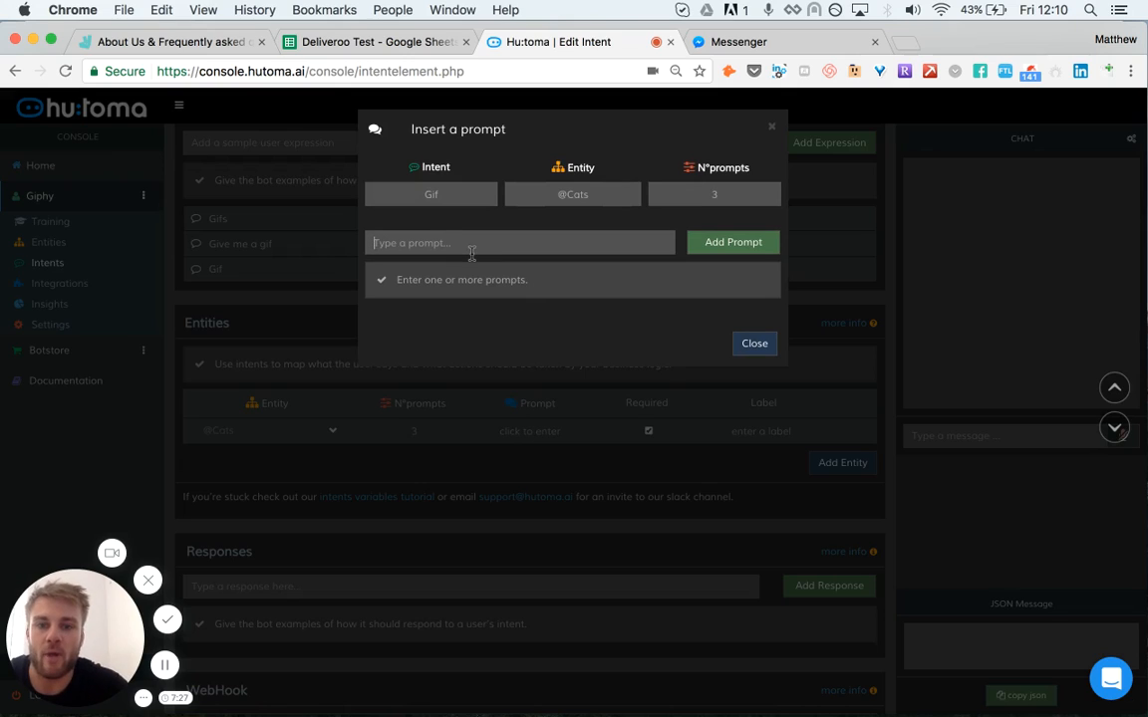
{"action": "type", "text": "Give me"}
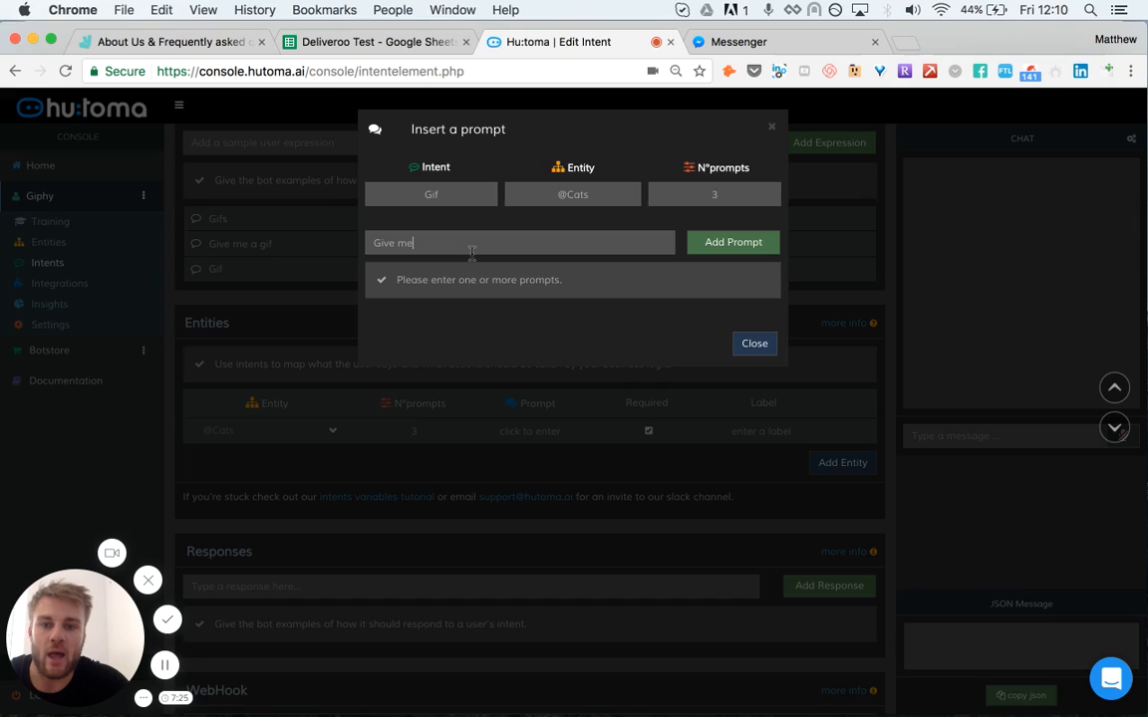
{"action": "key", "text": "BackSpace"}
{"action": "key", "text": "BackSpace"}
{"action": "key", "text": "BackSpace"}
{"action": "key", "text": "BackSpace"}
{"action": "key", "text": "BackSpace"}
{"action": "key", "text": "BackSpace"}
{"action": "key", "text": "BackSpace"}
{"action": "type", "text": "Ask me "}
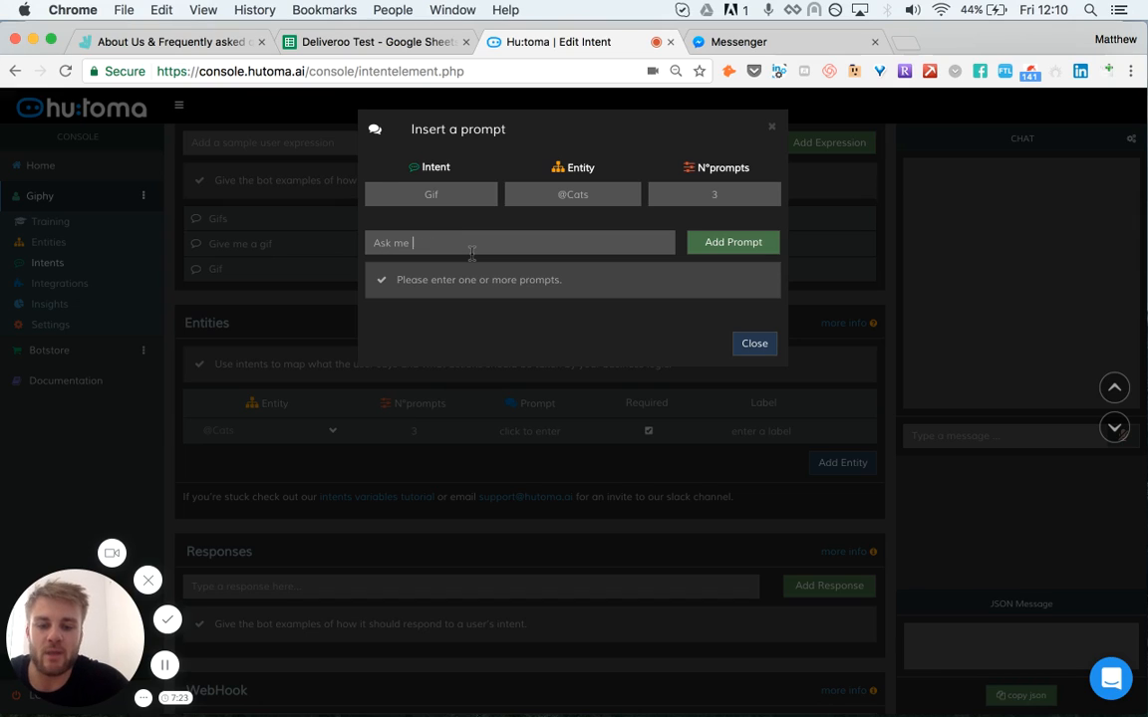
{"action": "type", "text": "for a gif of"}
{"action": "type", "text": " a co"}
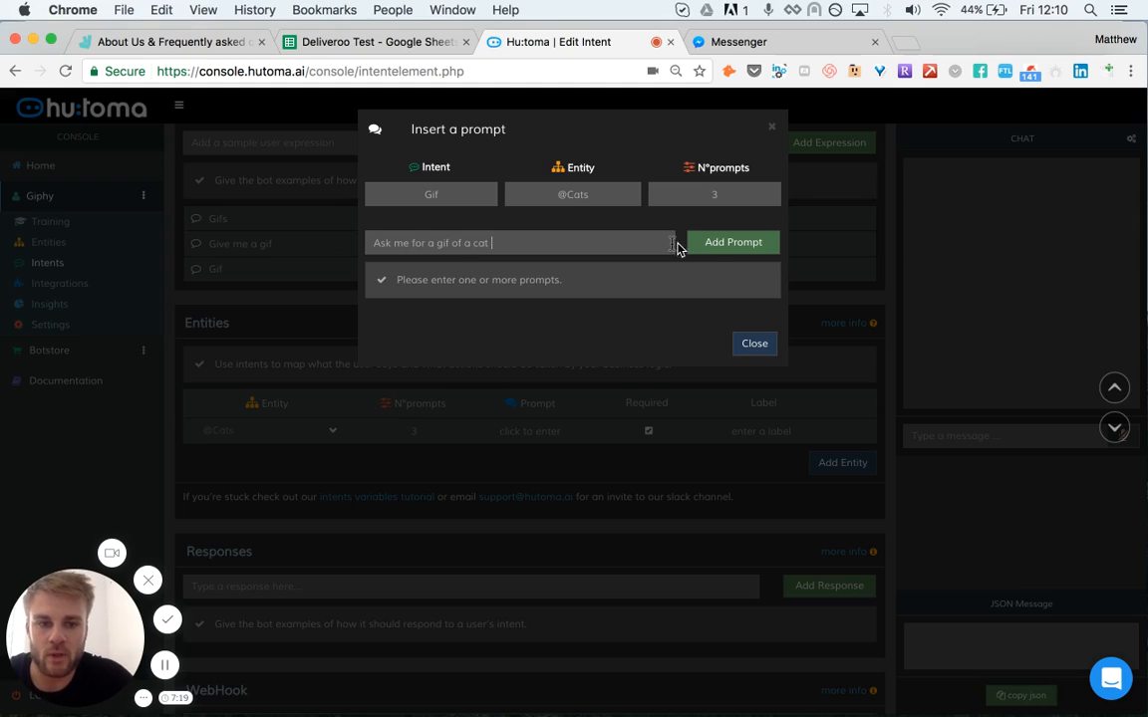
{"action": "left_click", "coordinate": [713, 249]}
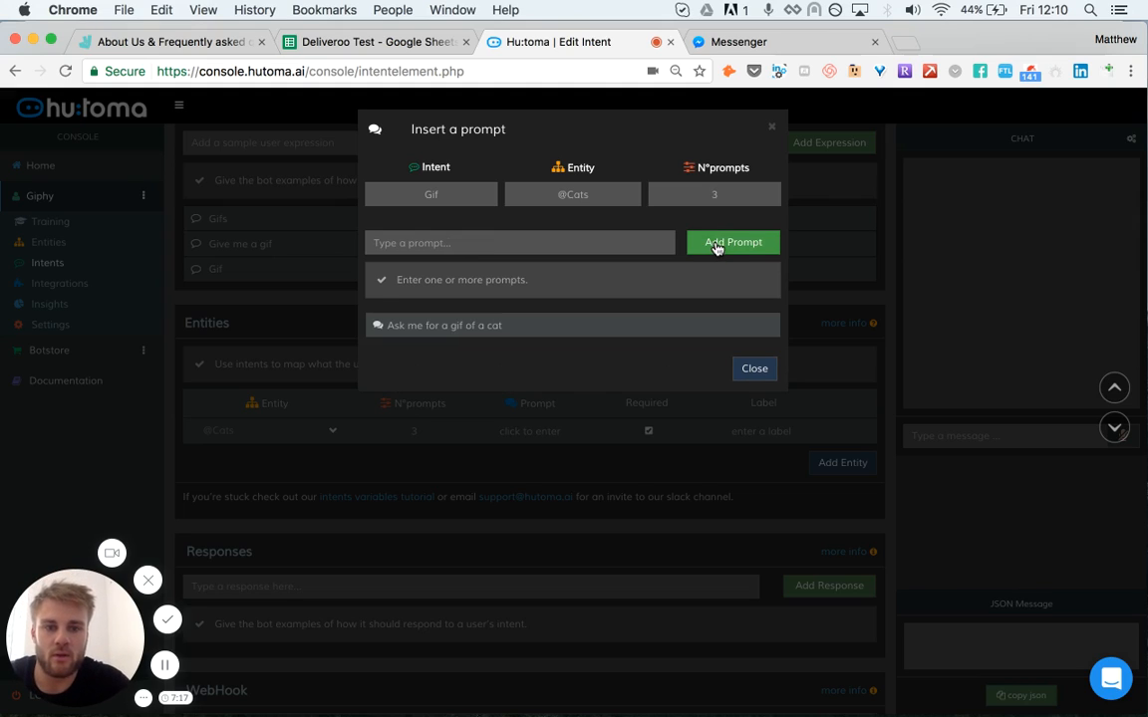
{"action": "left_click", "coordinate": [734, 248]}
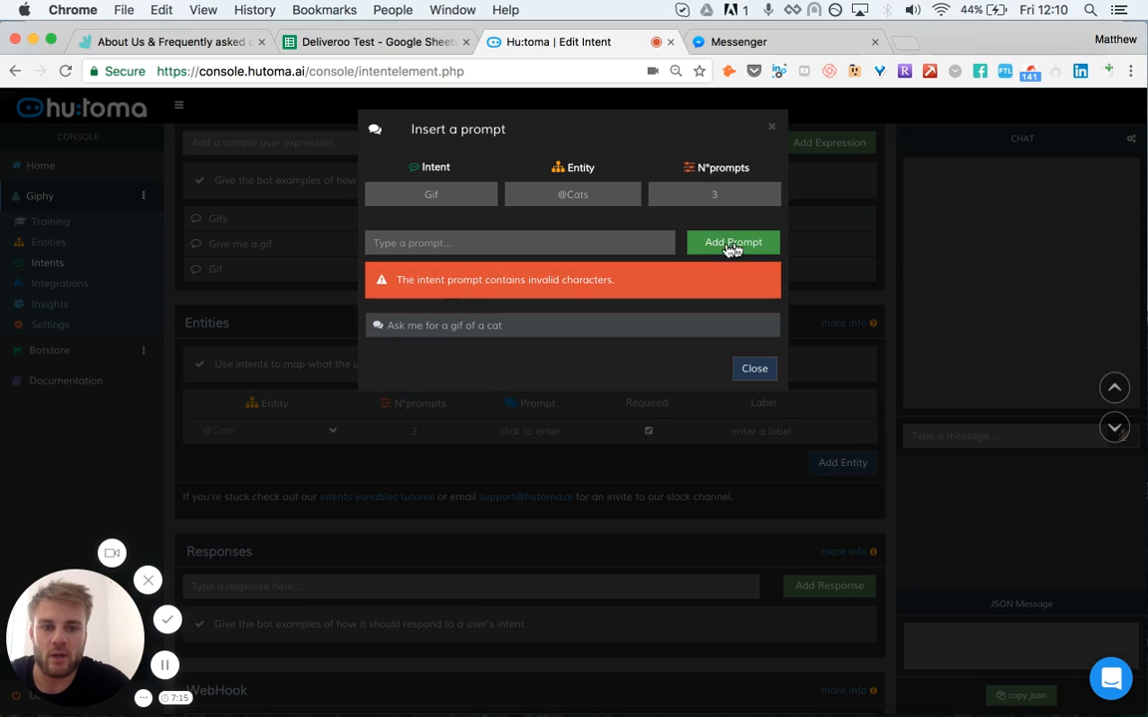
{"action": "left_click", "coordinate": [757, 370]}
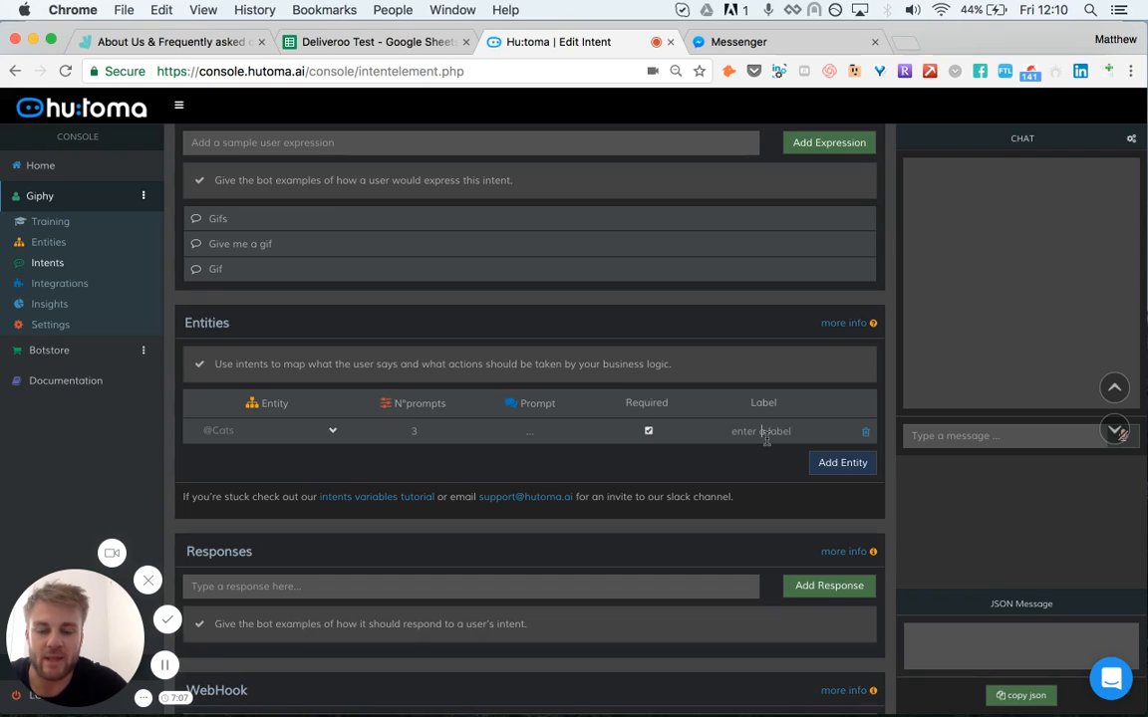
{"action": "type", "text": "Cats"}
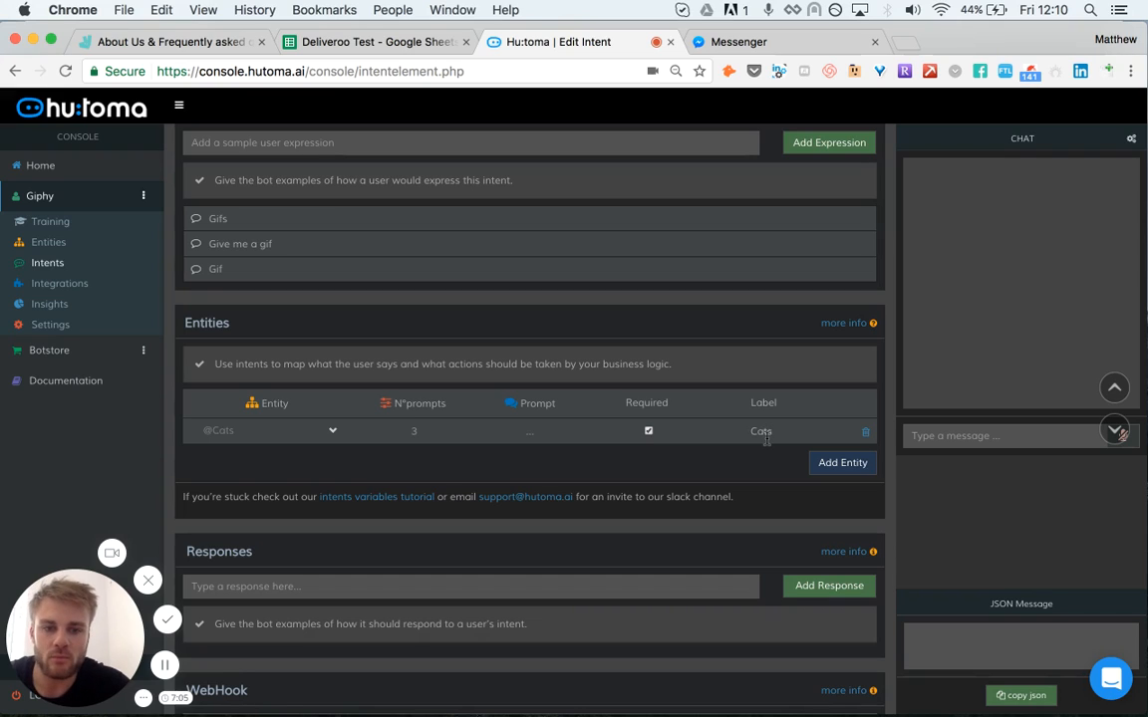
{"action": "left_click", "coordinate": [843, 462]}
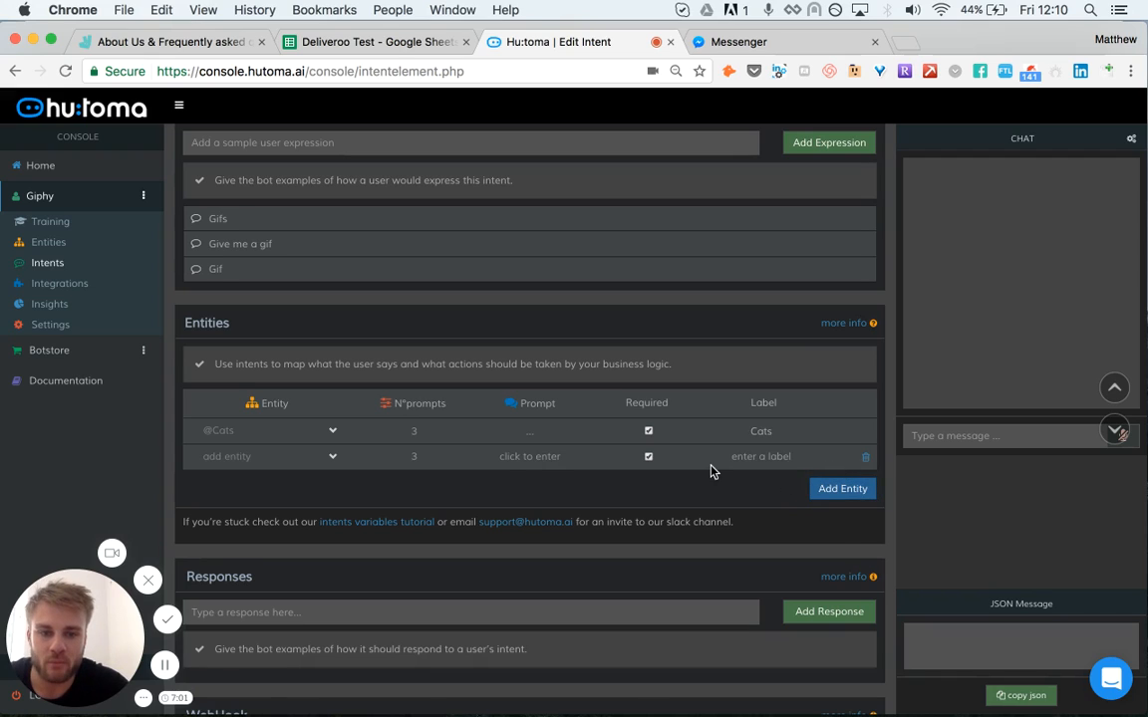
{"action": "scroll", "coordinate": [712, 470], "scroll_direction": "down", "scroll_amount": 3}
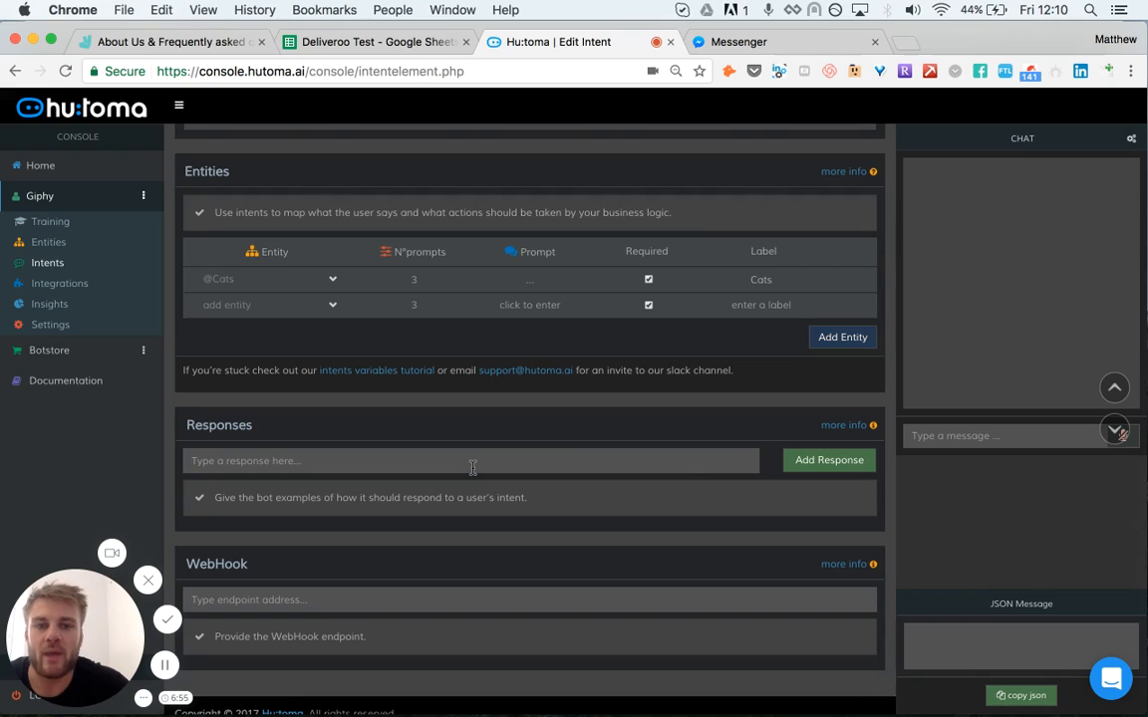
{"action": "scroll", "coordinate": [473, 470], "scroll_direction": "up", "scroll_amount": 1}
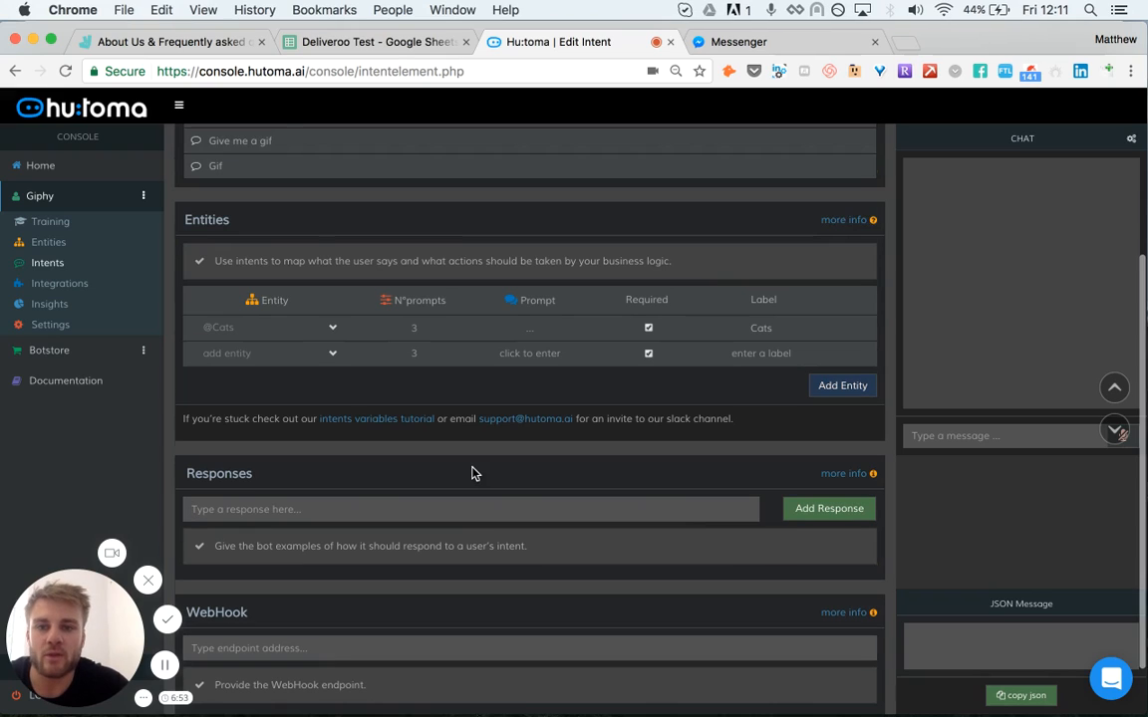
{"action": "scroll", "coordinate": [474, 473], "scroll_direction": "down", "scroll_amount": 1}
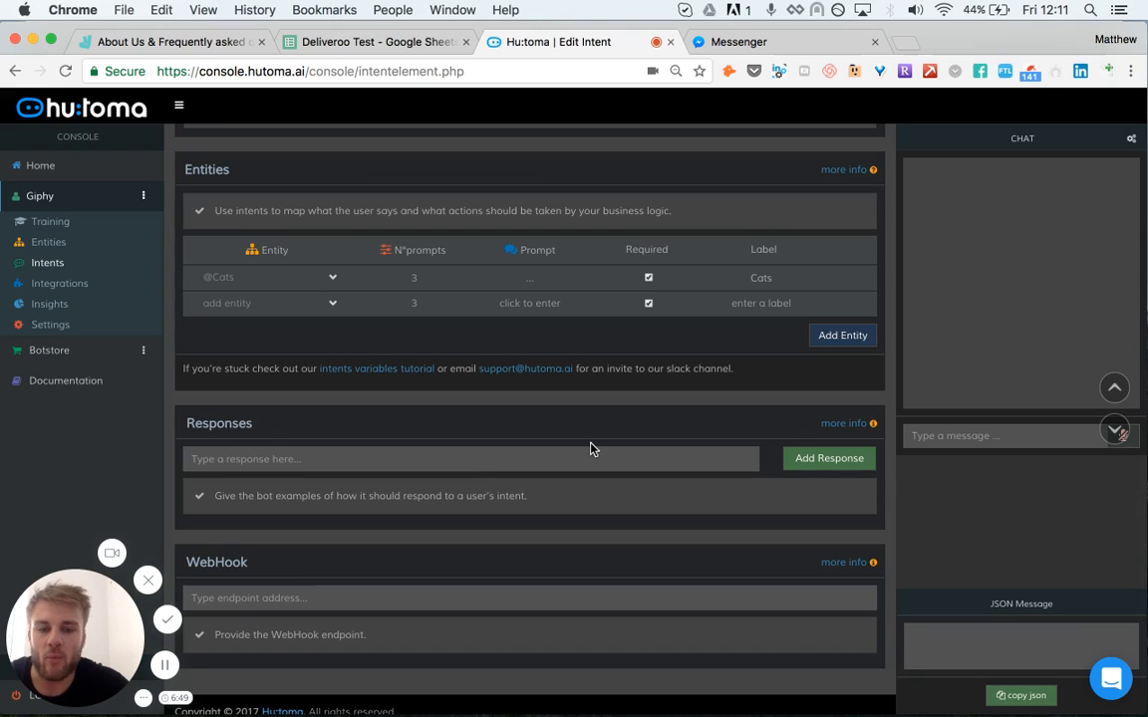
{"action": "scroll", "coordinate": [525, 509], "scroll_direction": "down", "scroll_amount": 1}
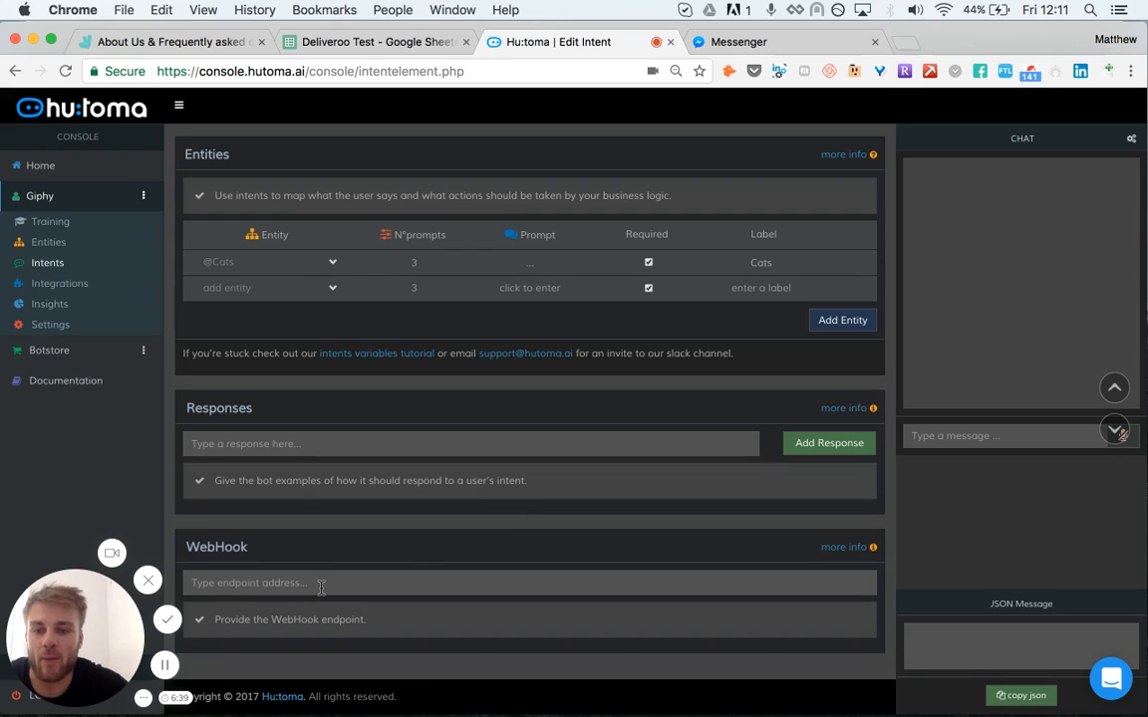
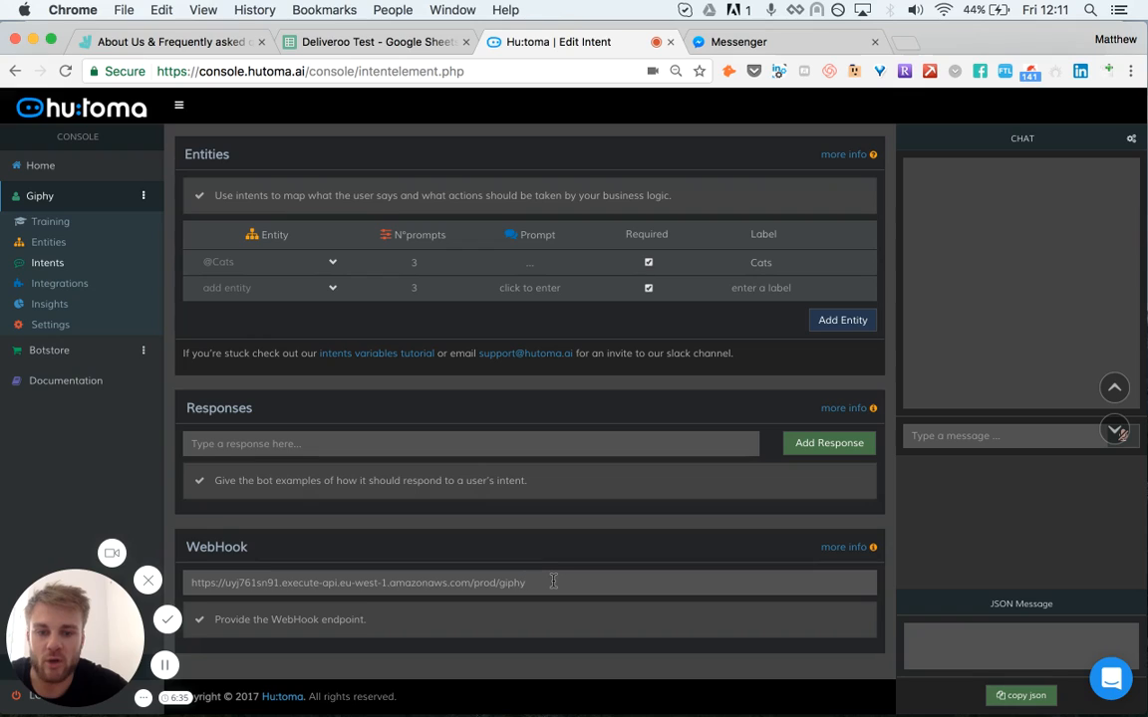
Step: Add the response "Sorry we couldn't find a gif" to the intent
{"action": "left_click", "coordinate": [318, 441]}
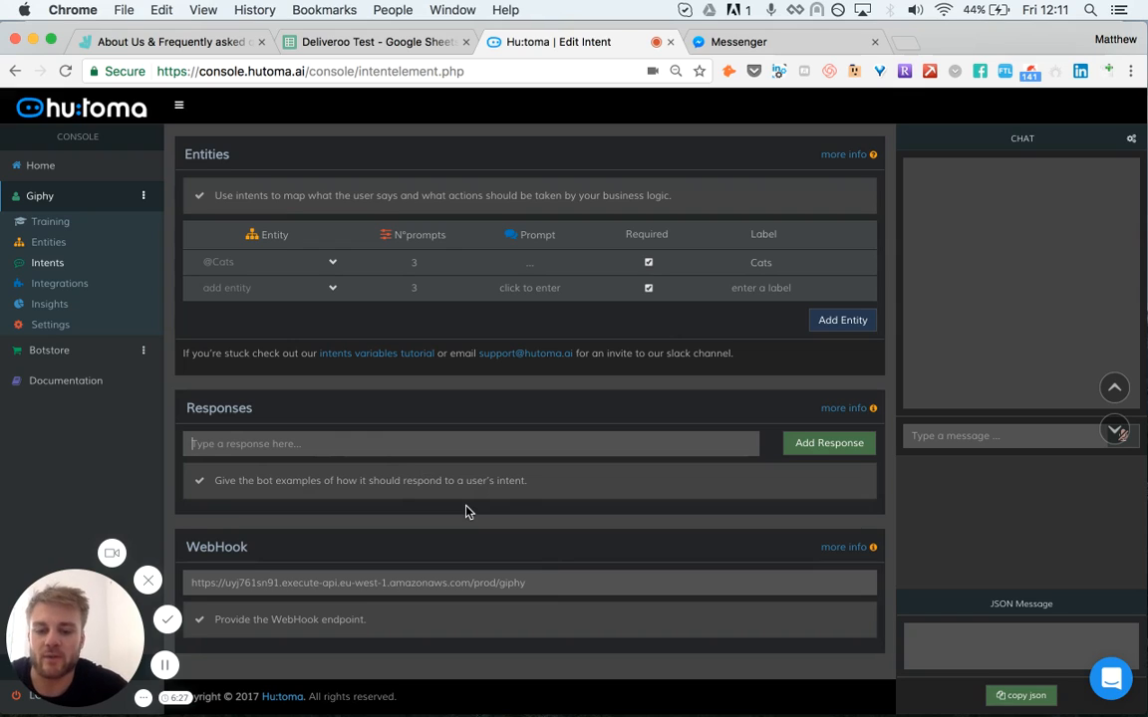
{"action": "type", "text": "Sorry"}
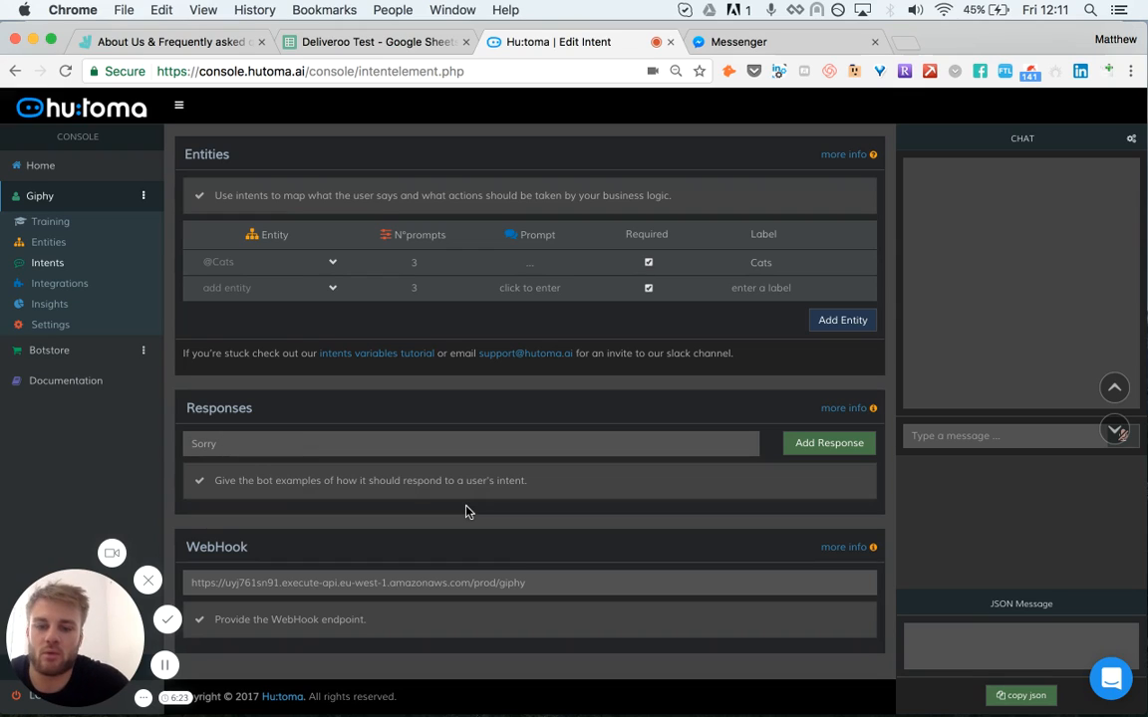
{"action": "type", "text": " h"}
{"action": "key", "text": "BackSpace"}
{"action": "type", "text": "we couldn"}
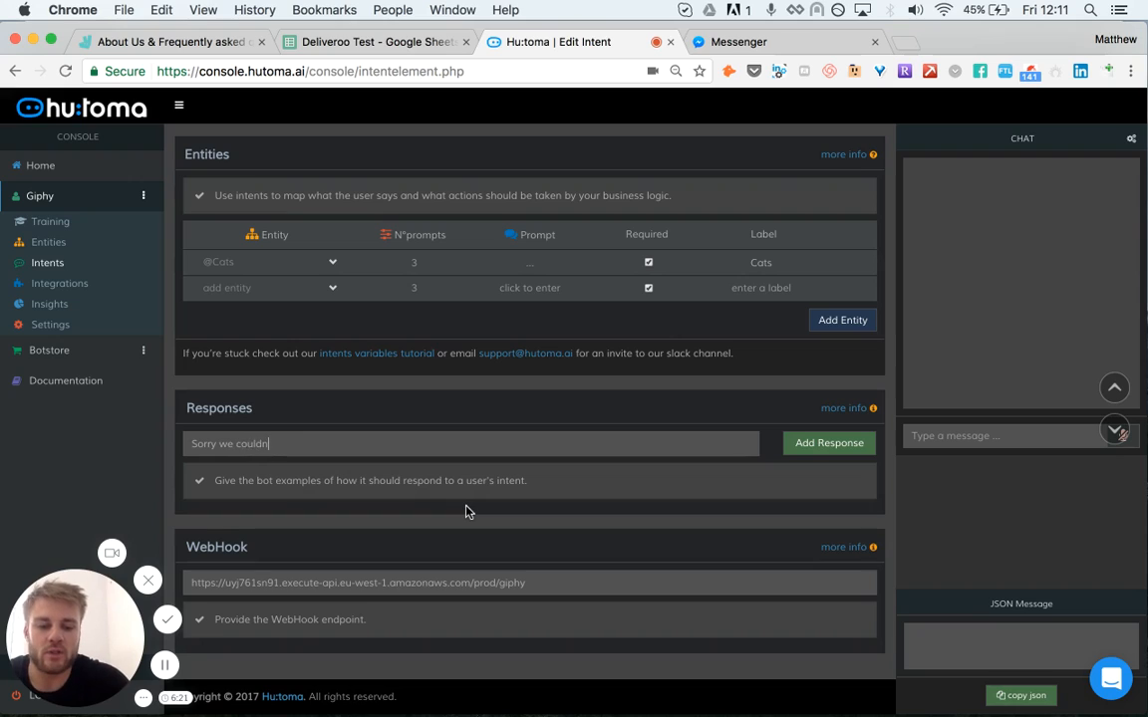
{"action": "type", "text": "'t find a go"}
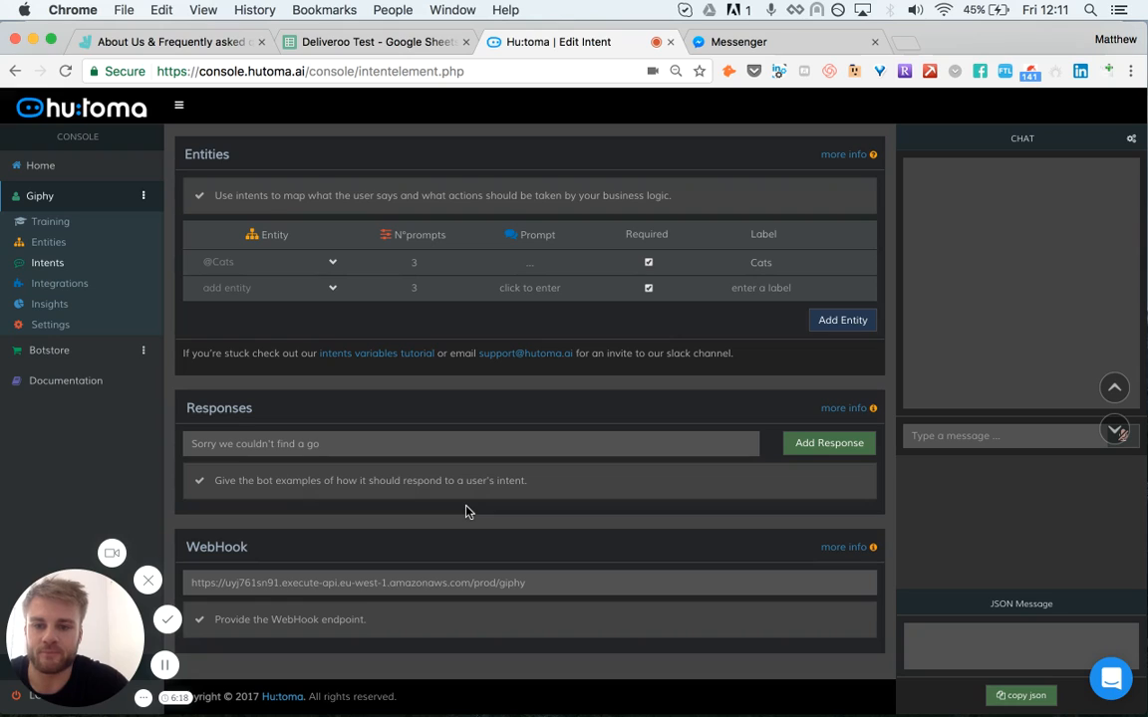
{"action": "key", "text": "BackSpace"}
{"action": "type", "text": "if"}
{"action": "left_click", "coordinate": [829, 443]}
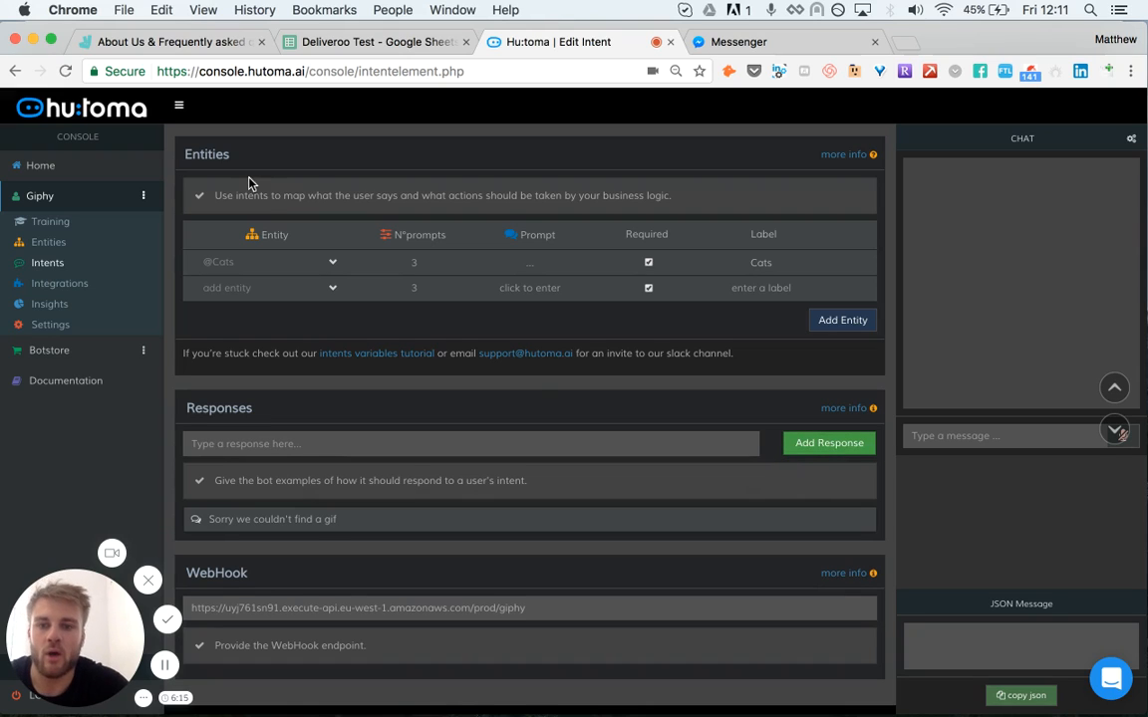
{"action": "scroll", "coordinate": [525, 377], "scroll_direction": "up", "scroll_amount": 2}
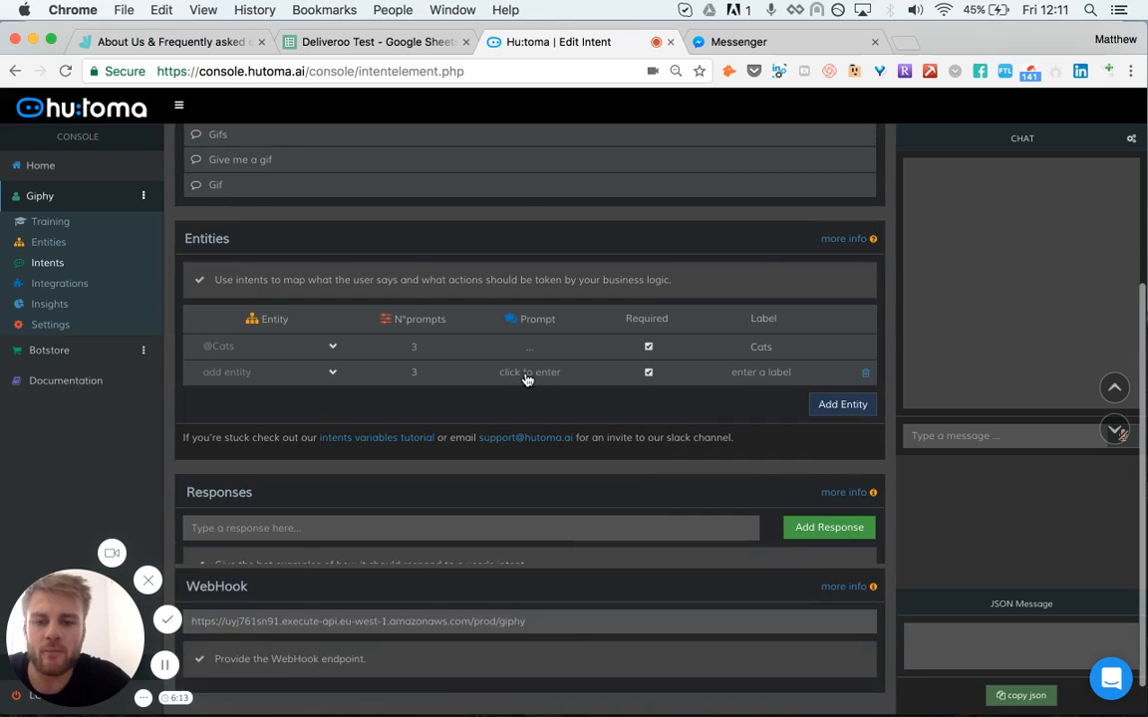
{"action": "scroll", "coordinate": [526, 376], "scroll_direction": "down", "scroll_amount": 1}
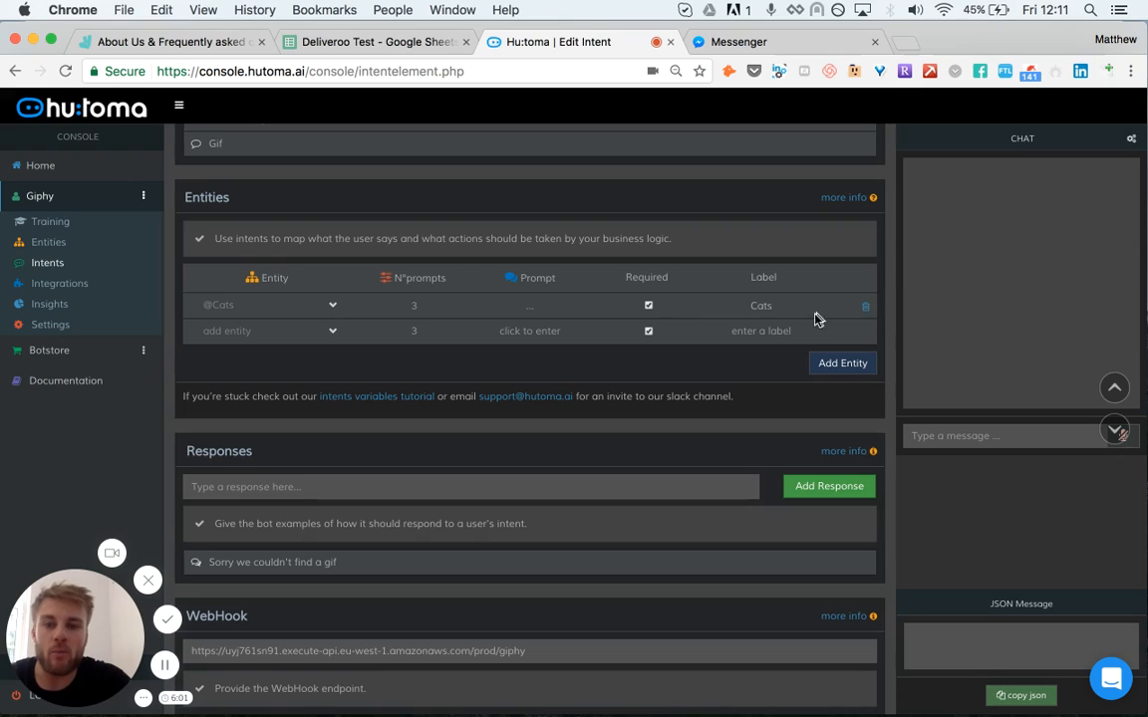
{"action": "left_click", "coordinate": [866, 309]}
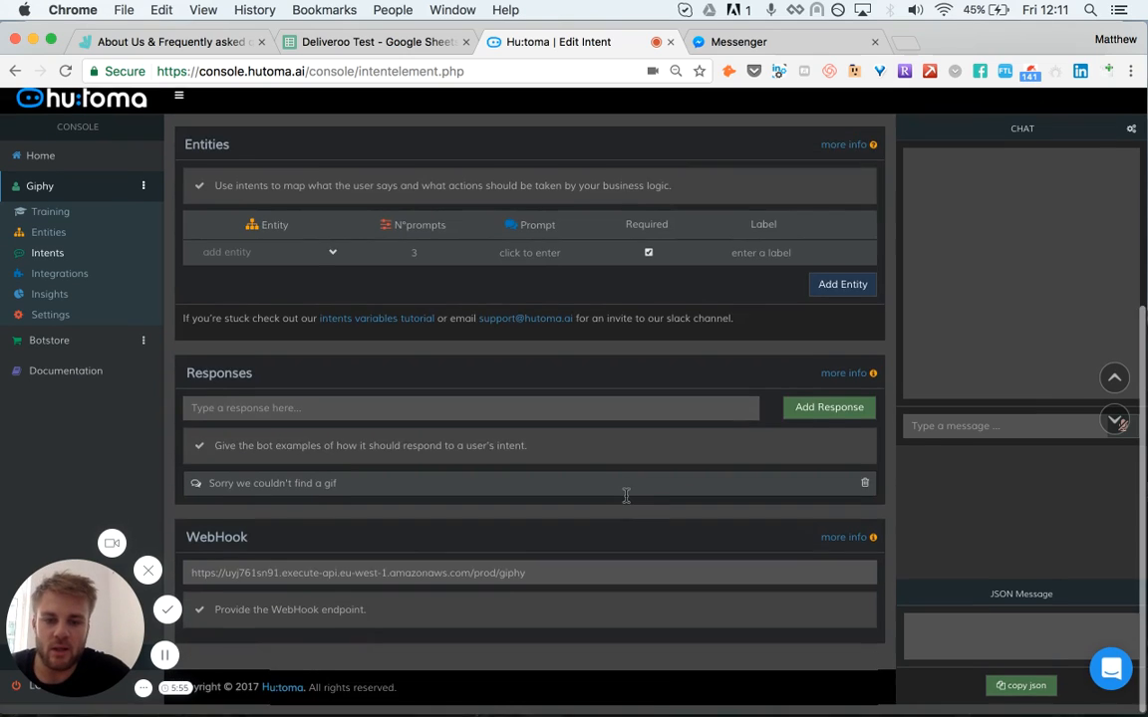
Step: Try to save the intent, then delete the remaining empty entity row
{"action": "scroll", "coordinate": [626, 495], "scroll_direction": "up", "scroll_amount": 5}
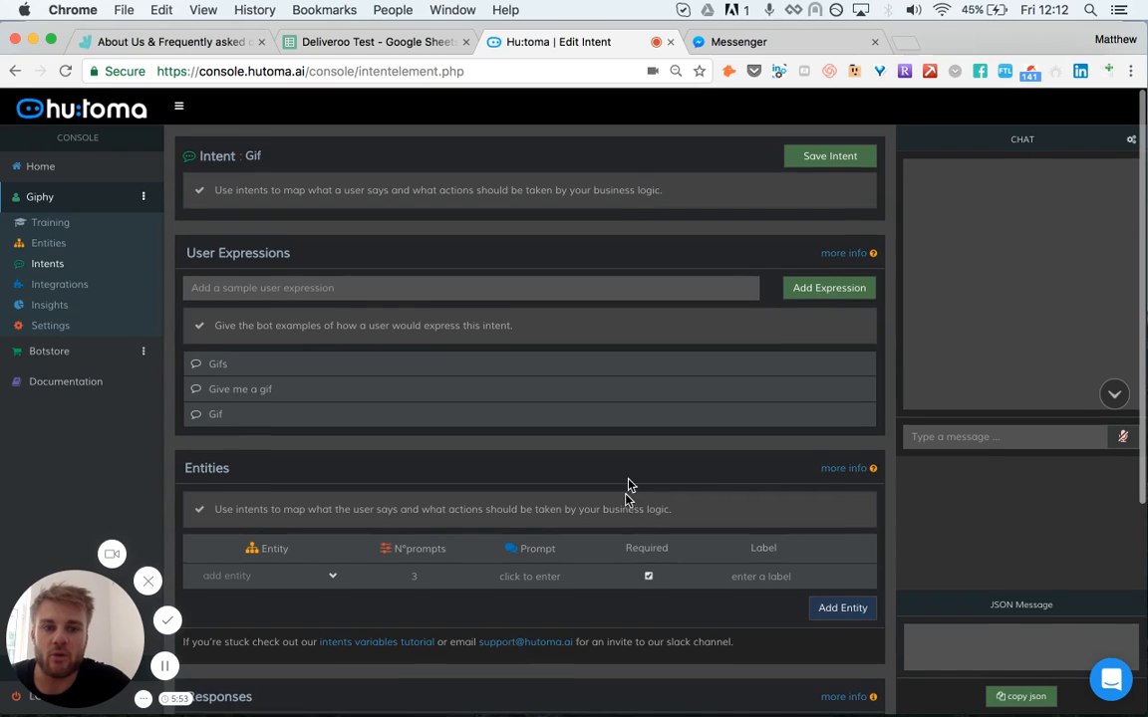
{"action": "left_click", "coordinate": [827, 163]}
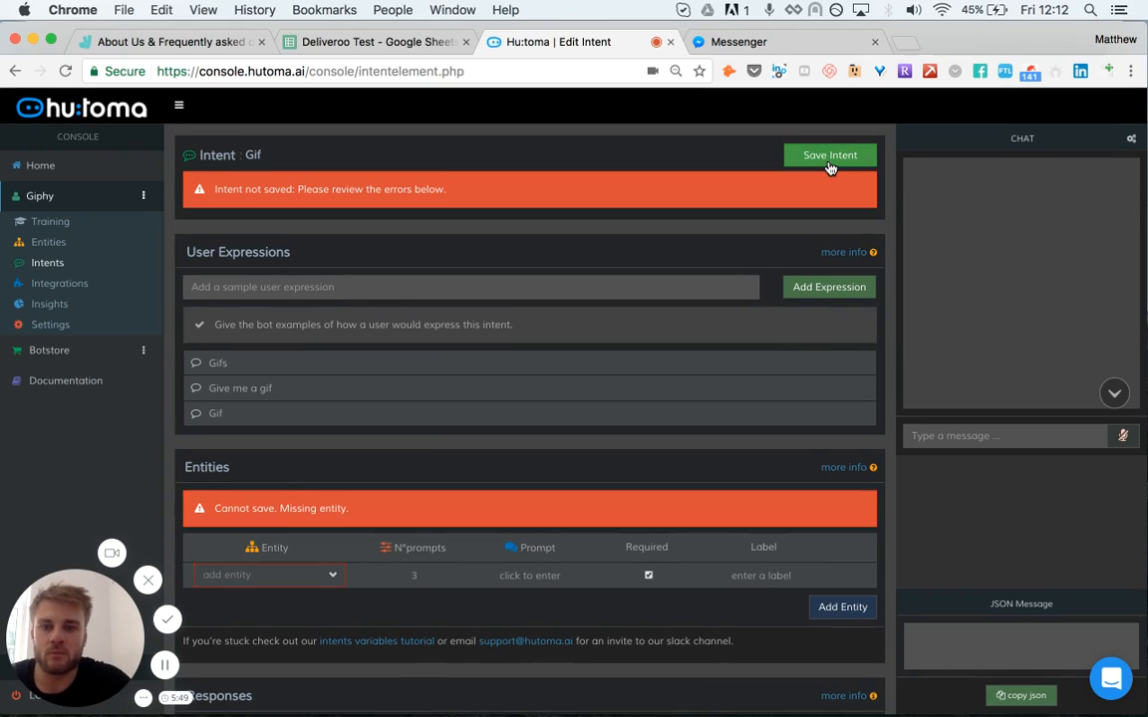
{"action": "scroll", "coordinate": [614, 259], "scroll_direction": "down", "scroll_amount": 1}
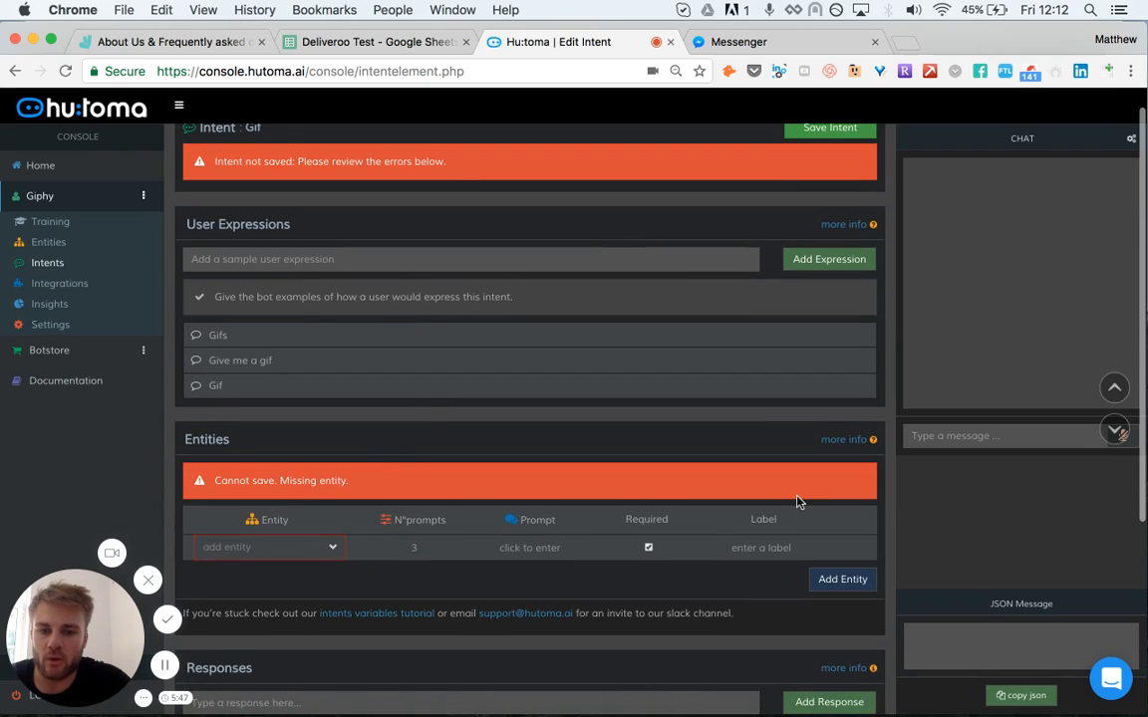
{"action": "left_click", "coordinate": [804, 542]}
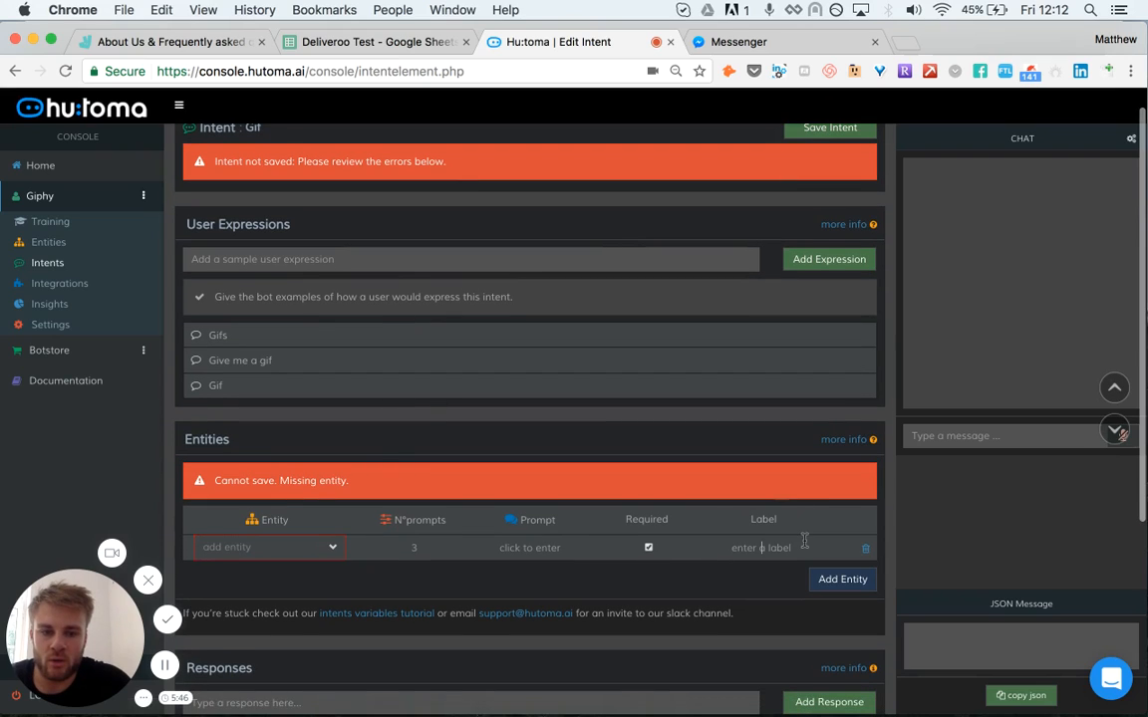
{"action": "left_click", "coordinate": [866, 554]}
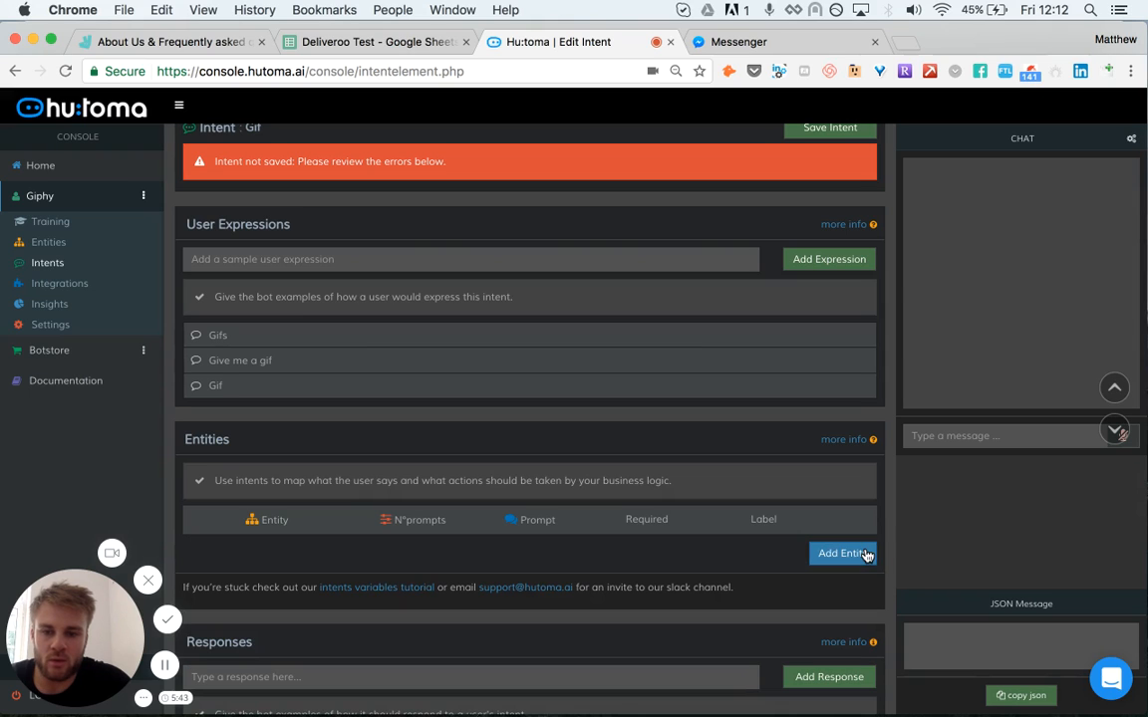
Step: Save the Gif intent and restart the bot's training
{"action": "scroll", "coordinate": [861, 289], "scroll_direction": "up", "scroll_amount": 1}
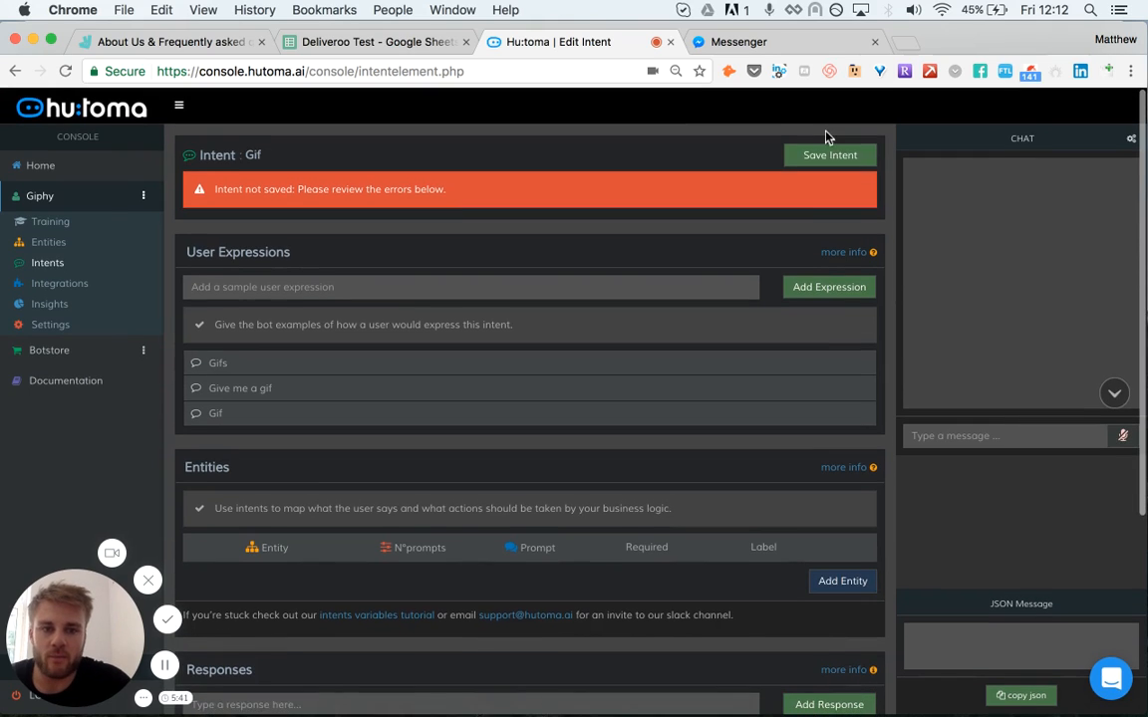
{"action": "scroll", "coordinate": [815, 188], "scroll_direction": "down", "scroll_amount": 5}
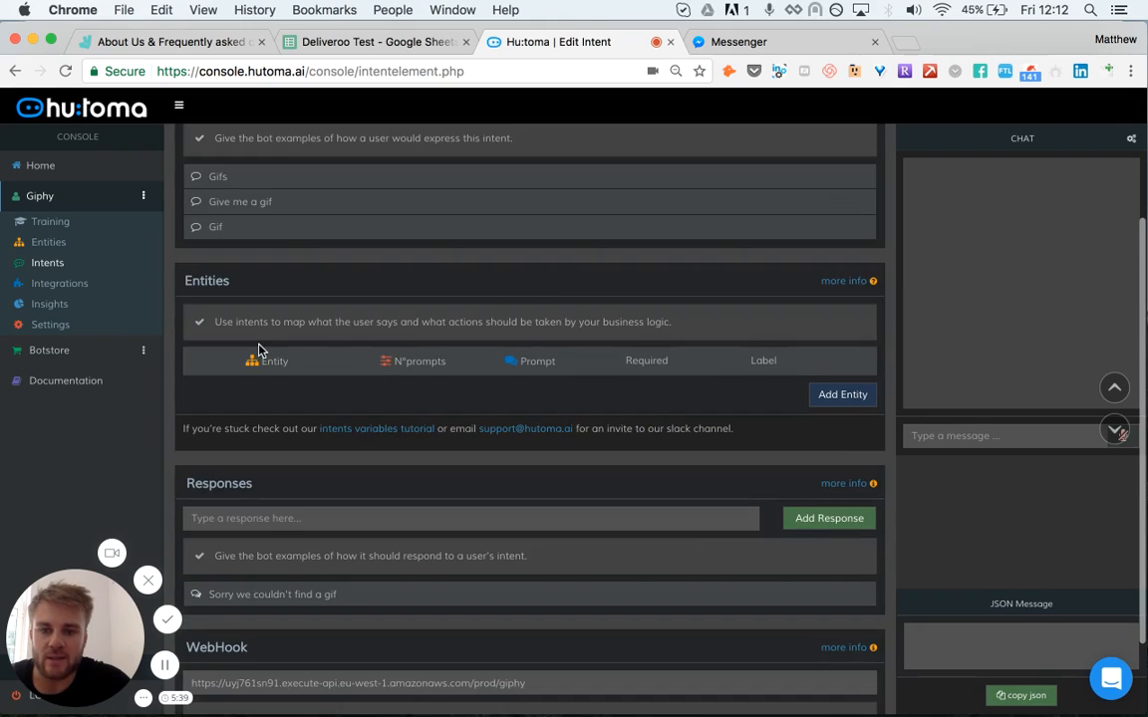
{"action": "scroll", "coordinate": [256, 351], "scroll_direction": "up", "scroll_amount": 5}
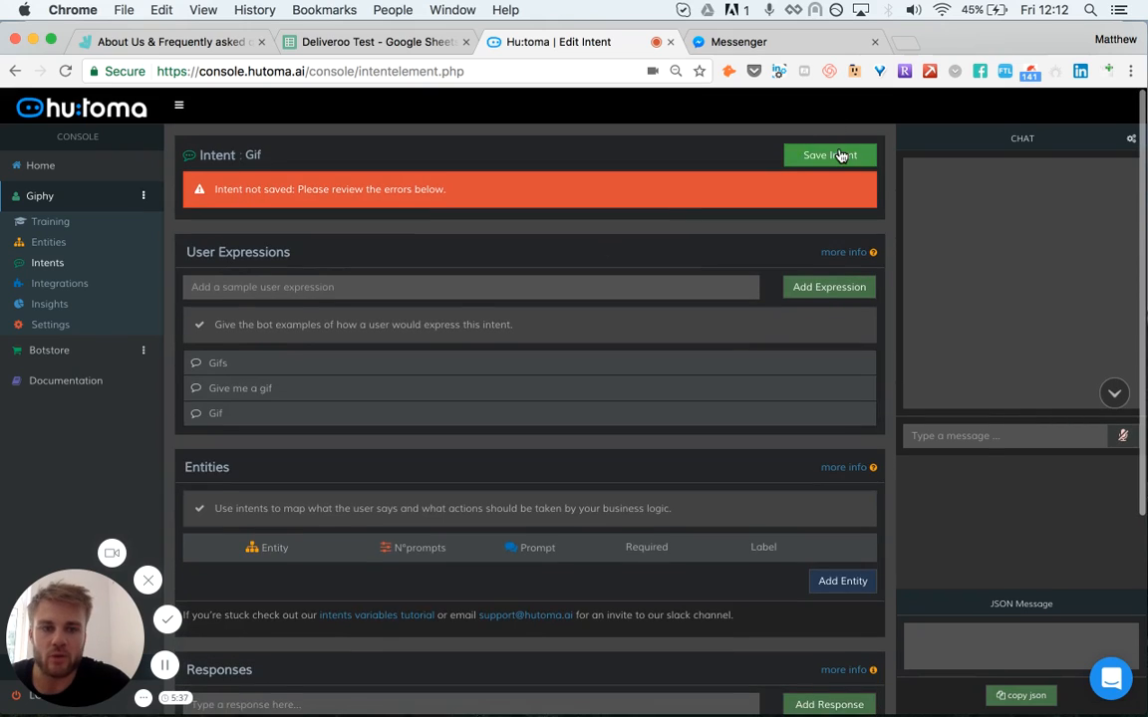
{"action": "left_click", "coordinate": [832, 156]}
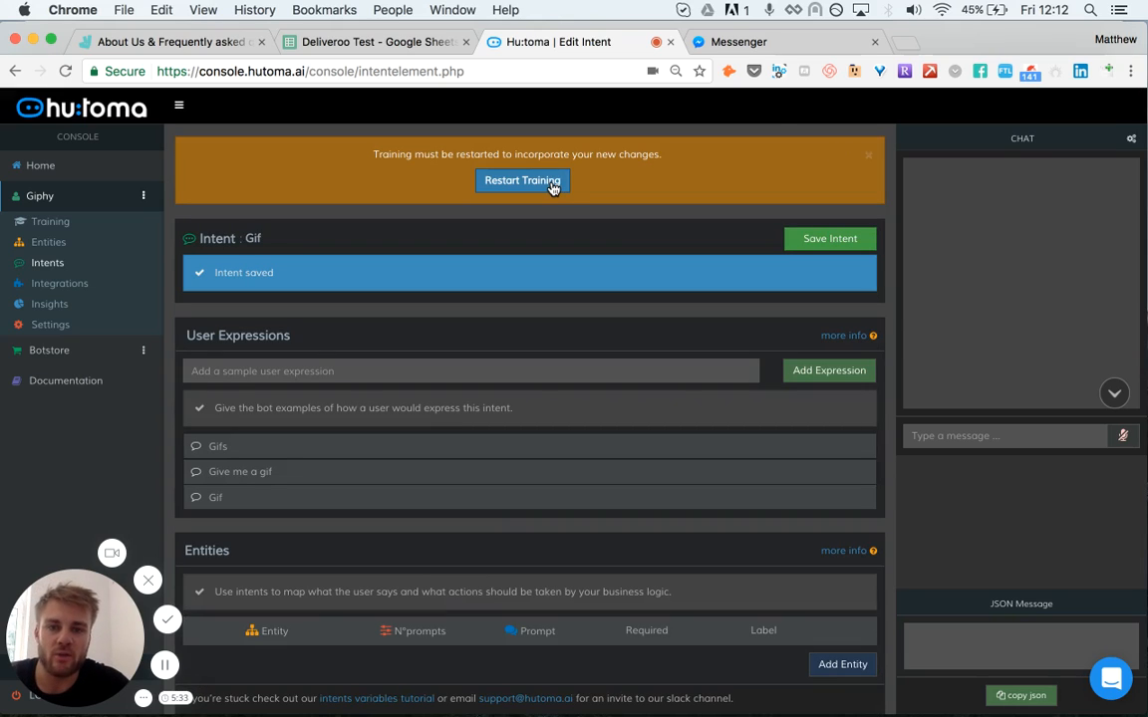
{"action": "left_click", "coordinate": [553, 187]}
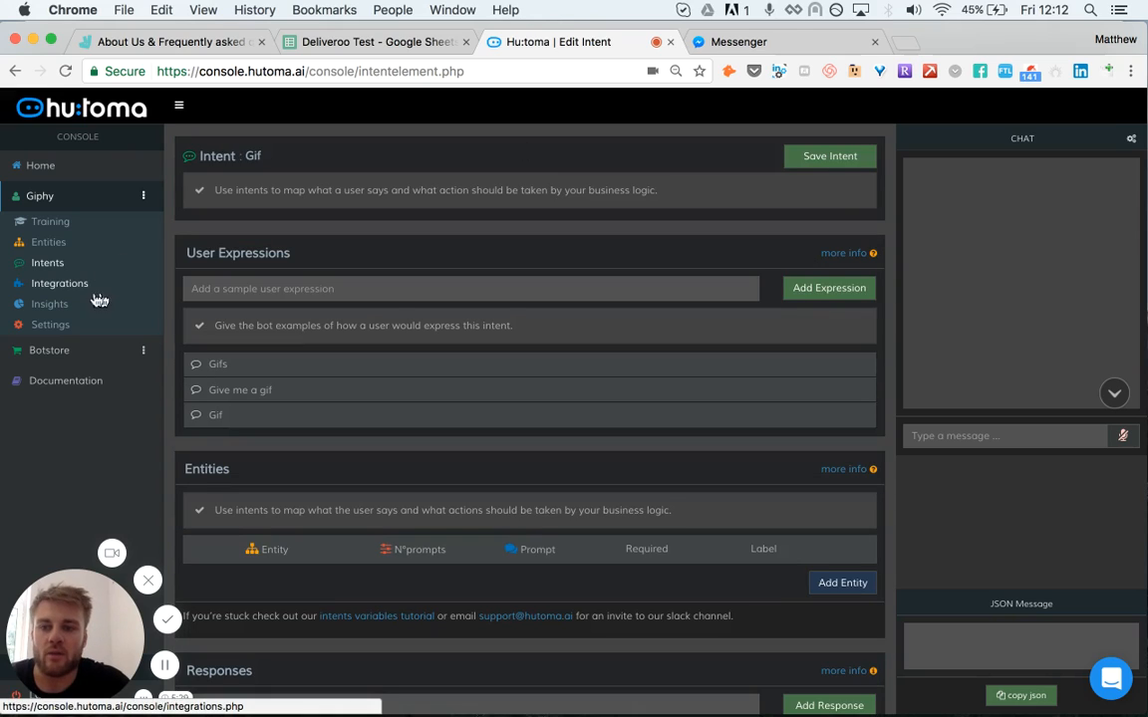
Step: Open the bot's integrations, connect to Facebook, and attach the bot to the Hu:toma page
{"action": "left_click", "coordinate": [68, 287]}
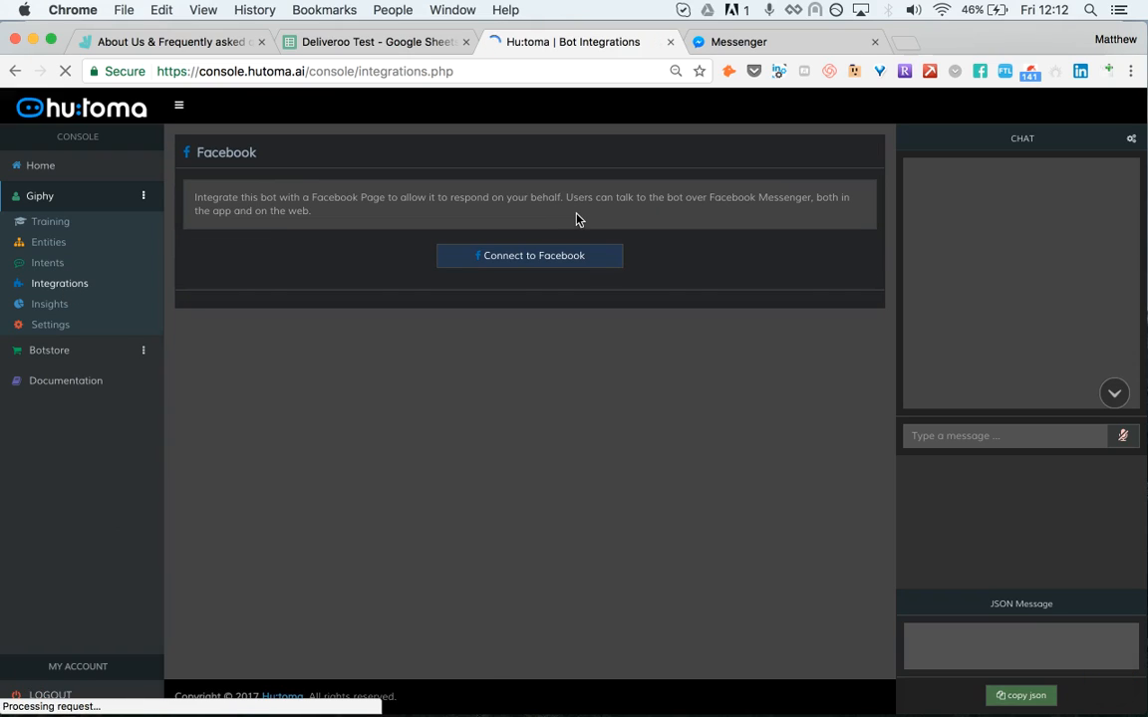
{"action": "left_click", "coordinate": [539, 263]}
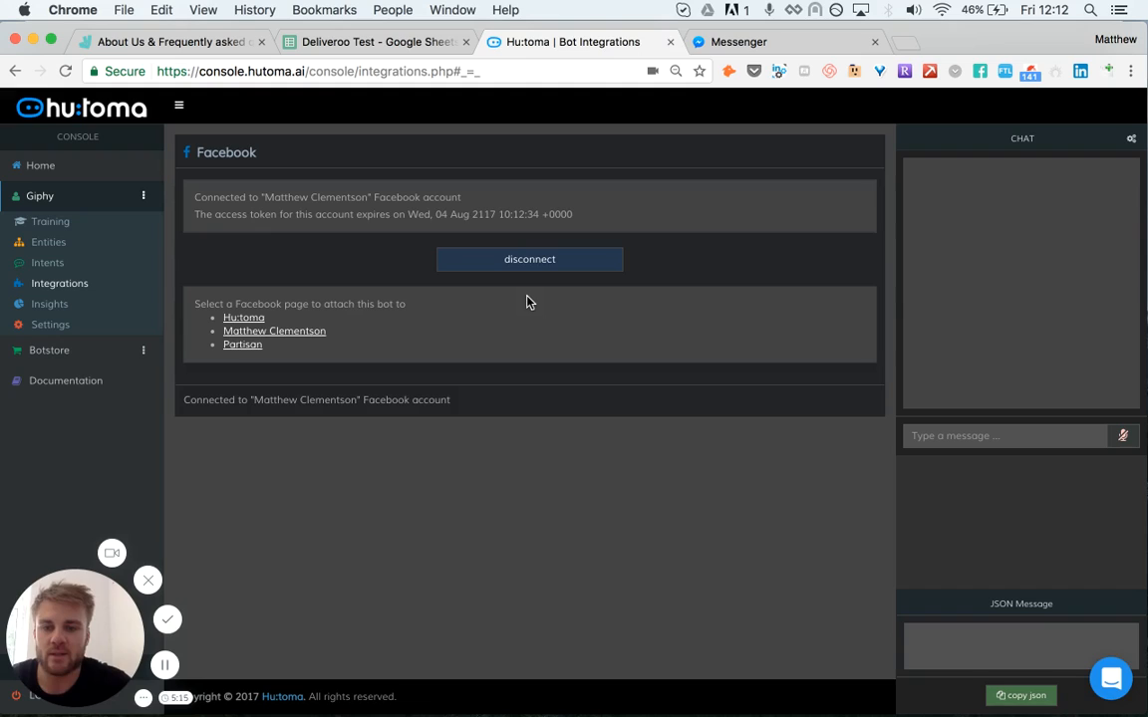
{"action": "left_click", "coordinate": [254, 319]}
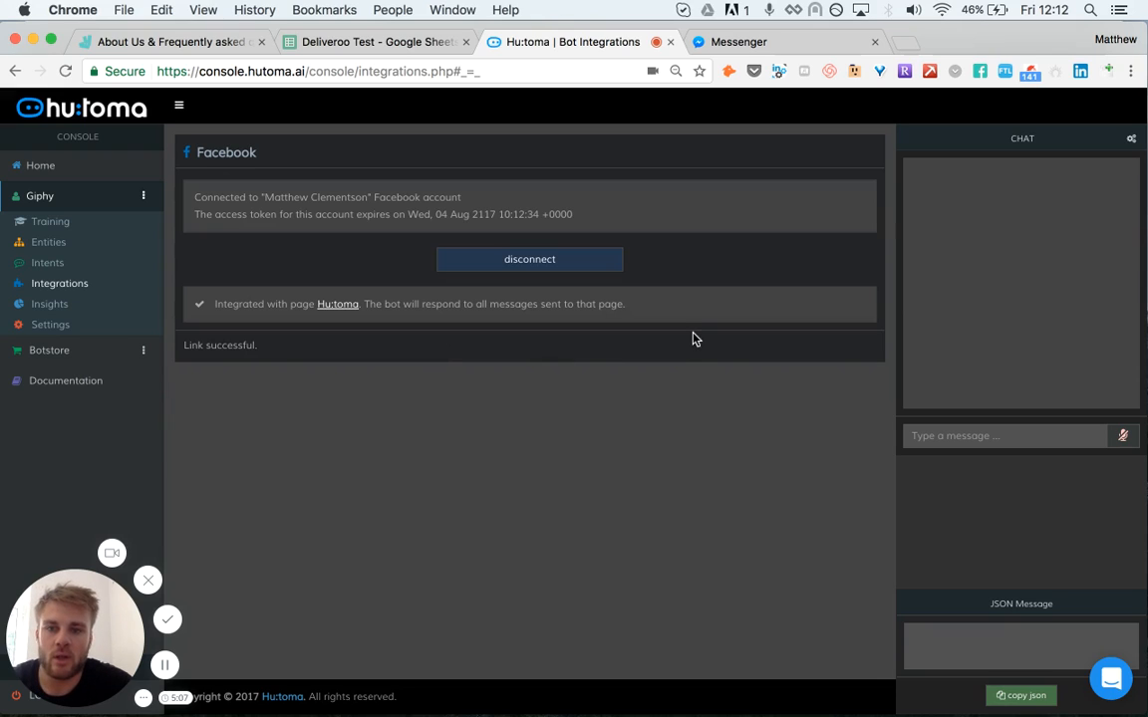
Step: Switch to the Messenger tab and send the message Gif animal to the Hu:toma page
{"action": "left_click", "coordinate": [758, 43]}
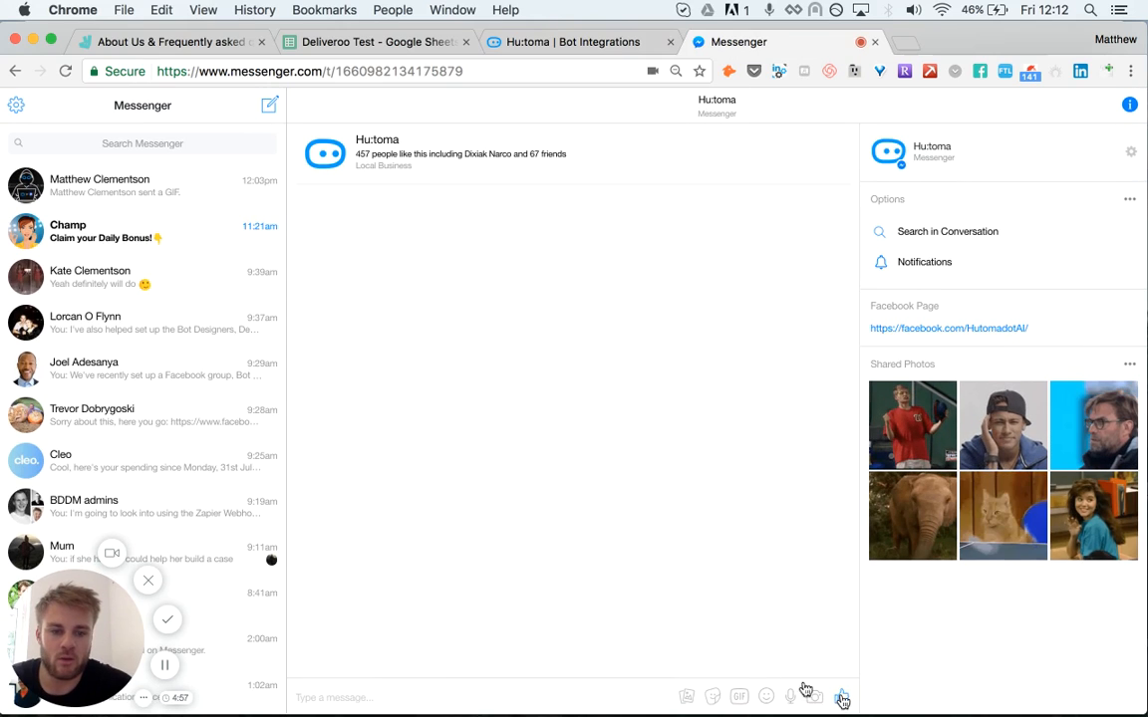
{"action": "left_click", "coordinate": [511, 690]}
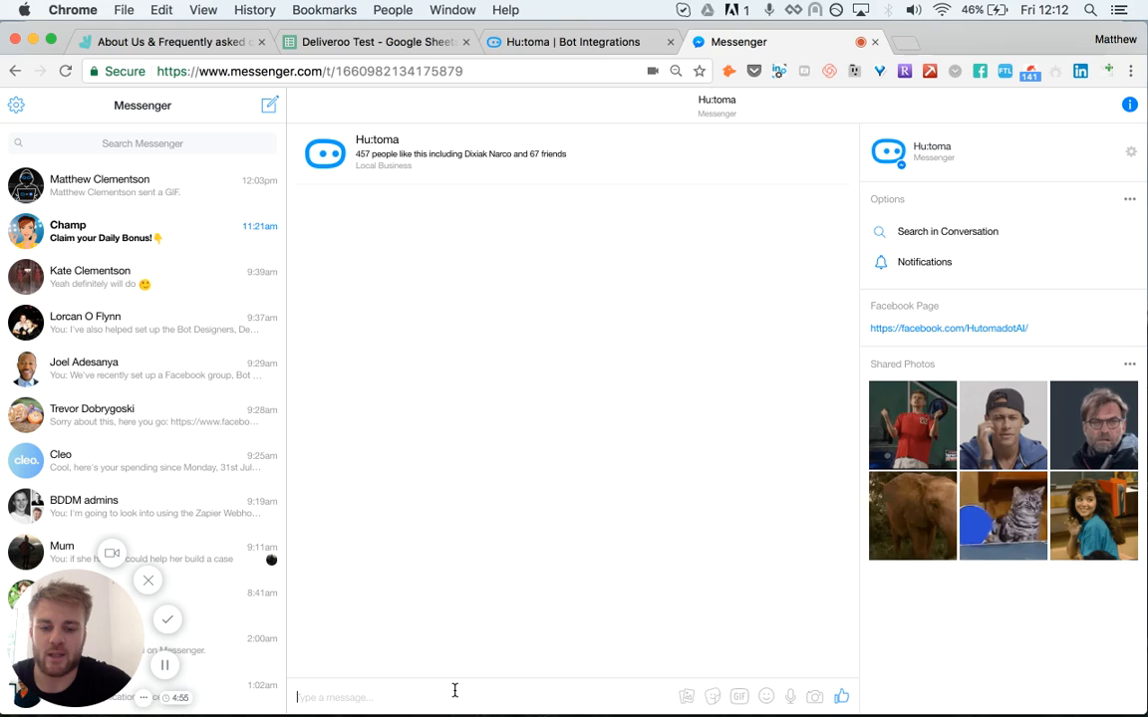
{"action": "type", "text": "Gif"}
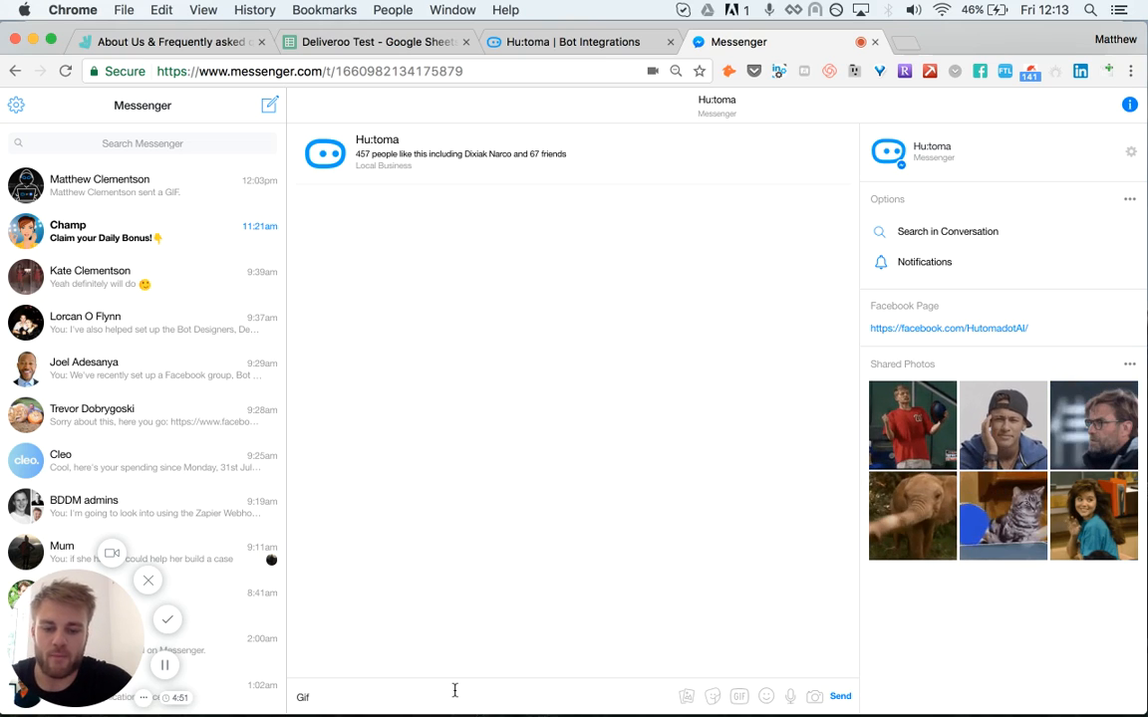
{"action": "type", "text": " animal"}
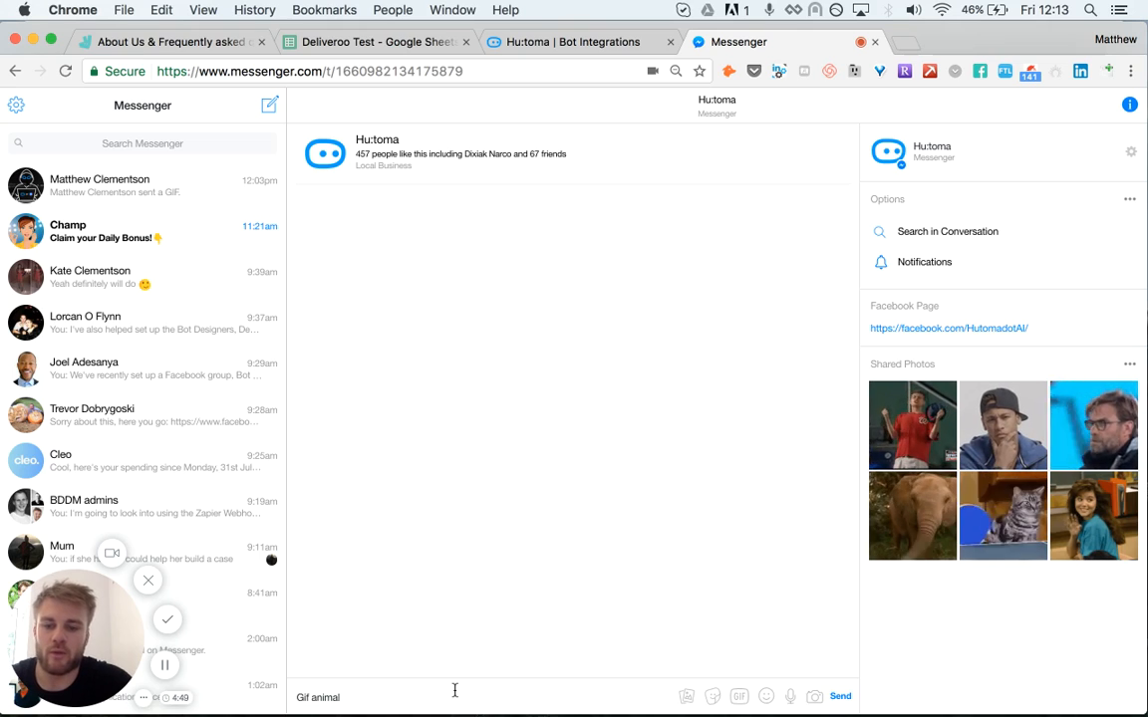
{"action": "key", "text": "Return"}
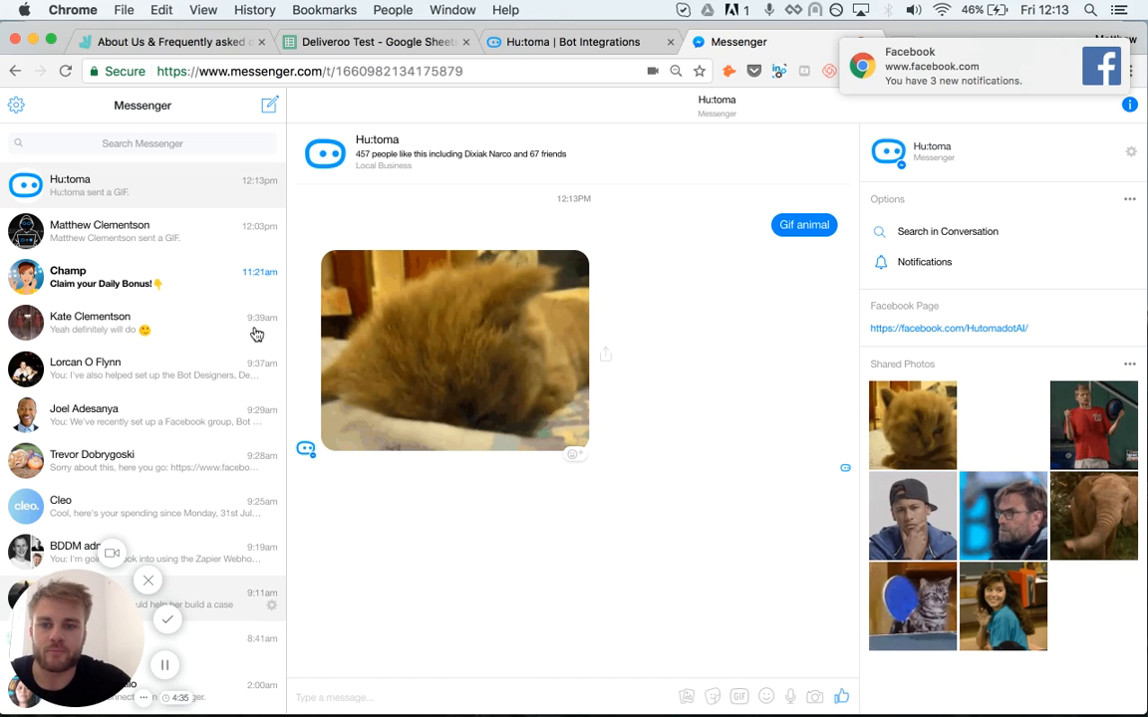
{"action": "left_click", "coordinate": [554, 52]}
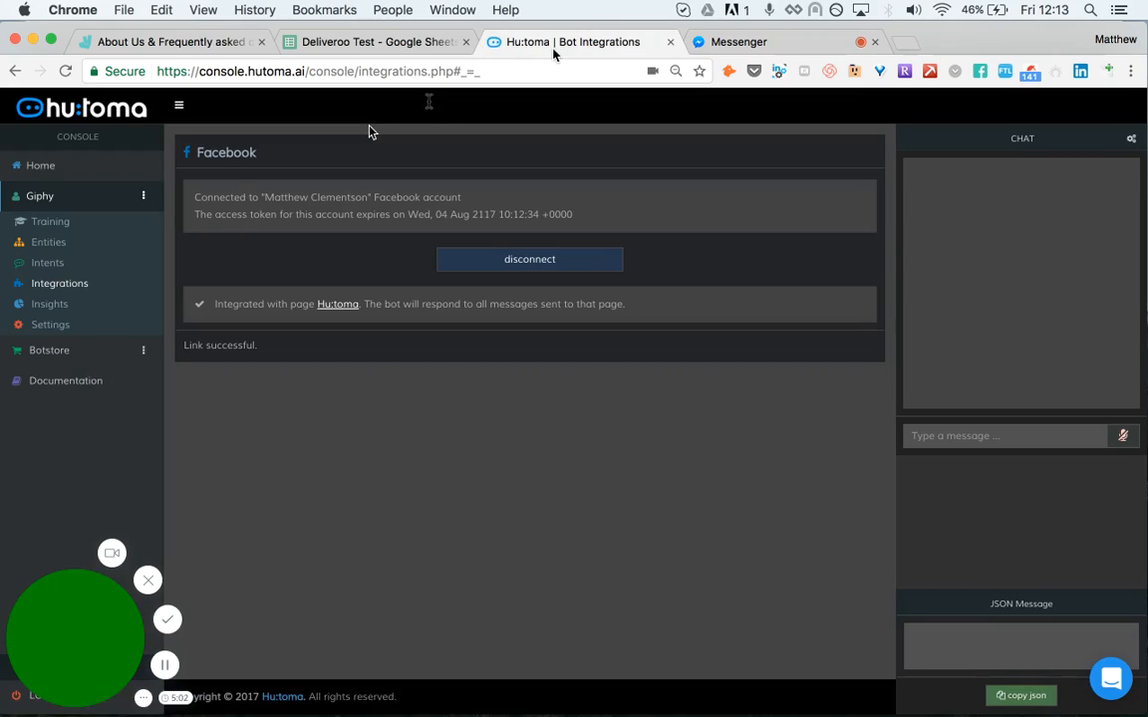
{"action": "left_click", "coordinate": [50, 244]}
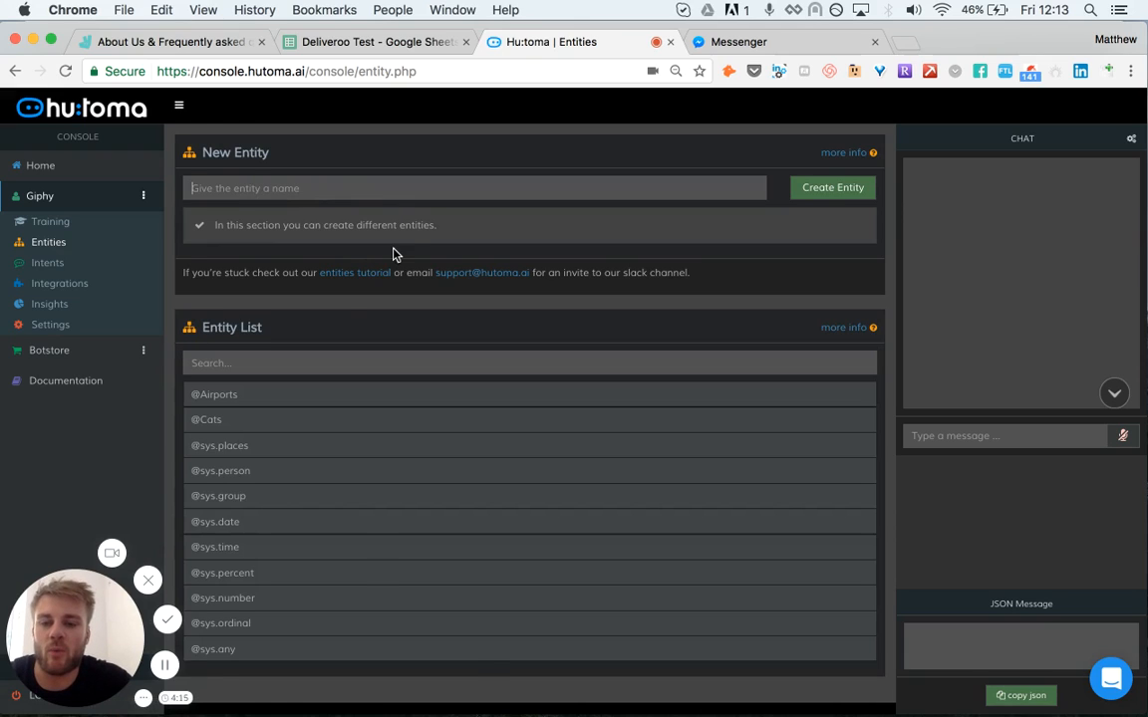
{"action": "scroll", "coordinate": [304, 469], "scroll_direction": "down", "scroll_amount": 2}
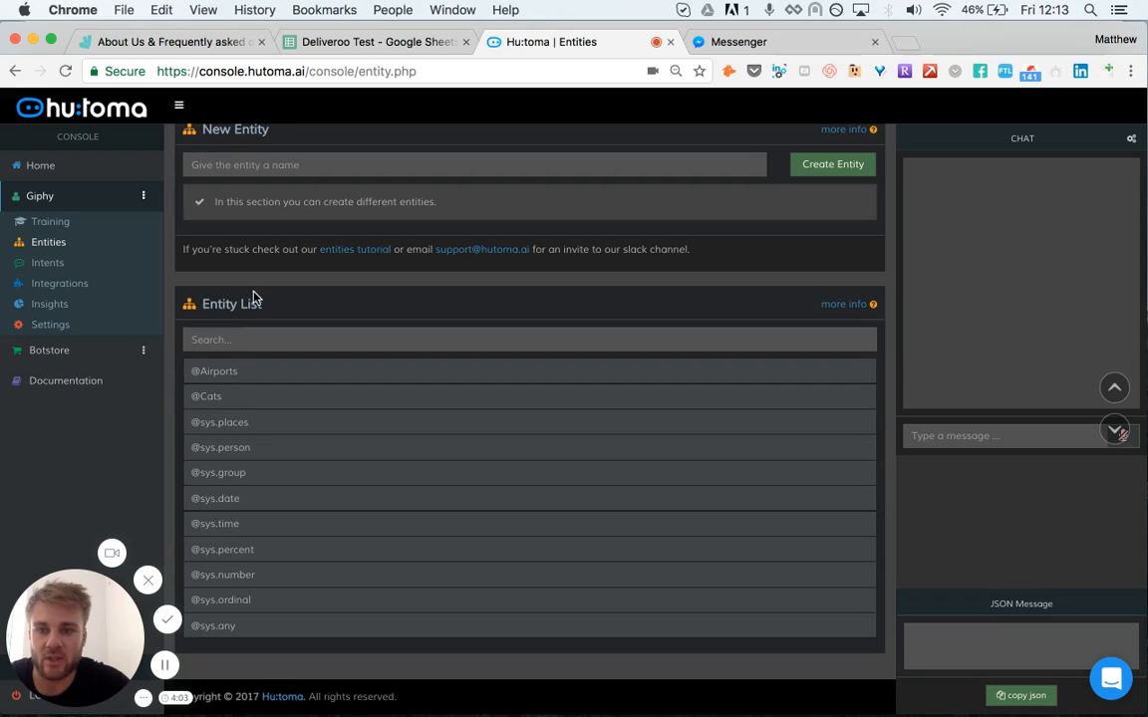
{"action": "type", "text": "Cats"}
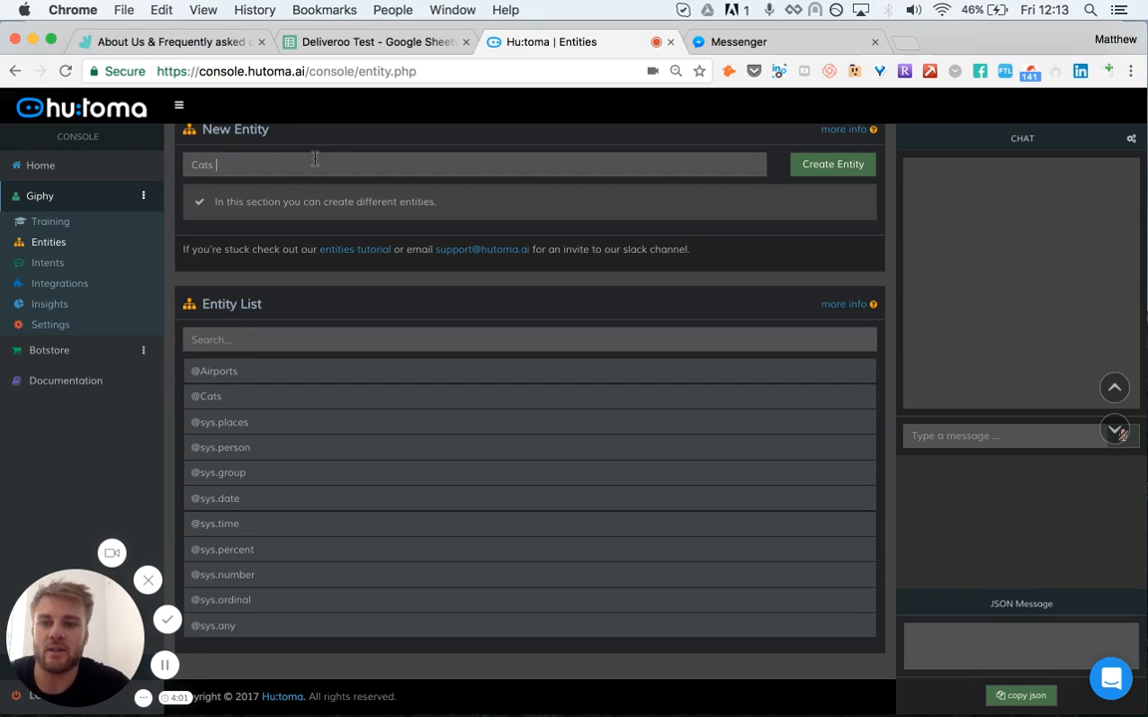
{"action": "scroll", "coordinate": [315, 159], "scroll_direction": "up", "scroll_amount": 1}
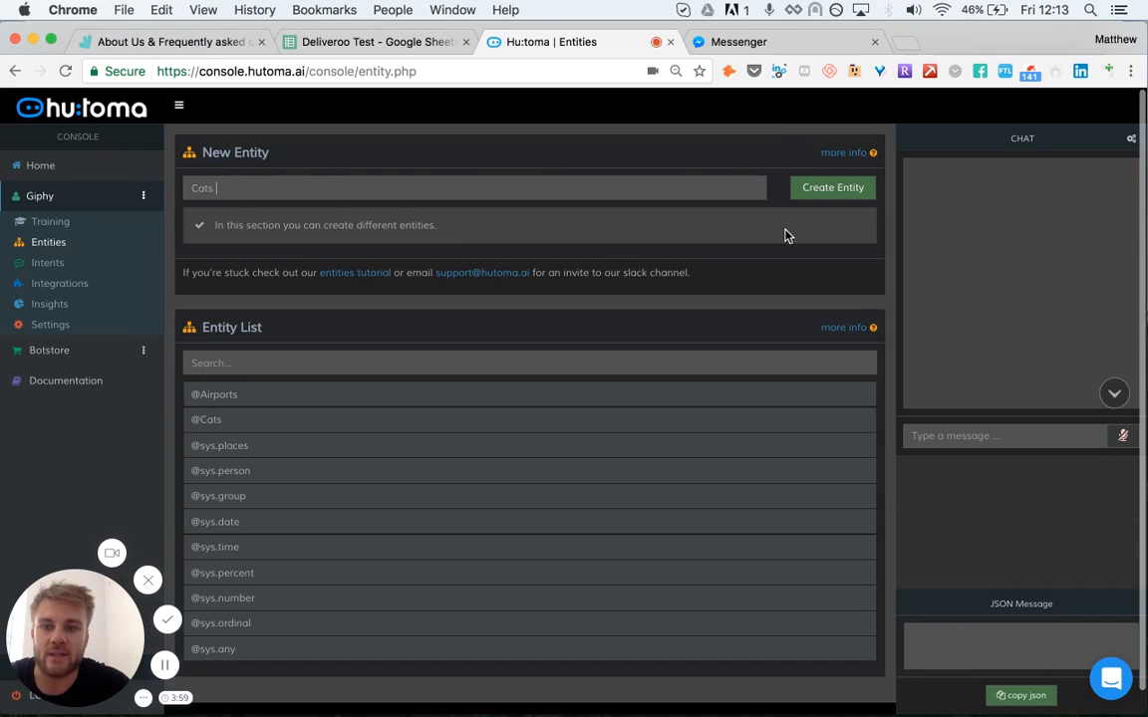
{"action": "left_click", "coordinate": [217, 426]}
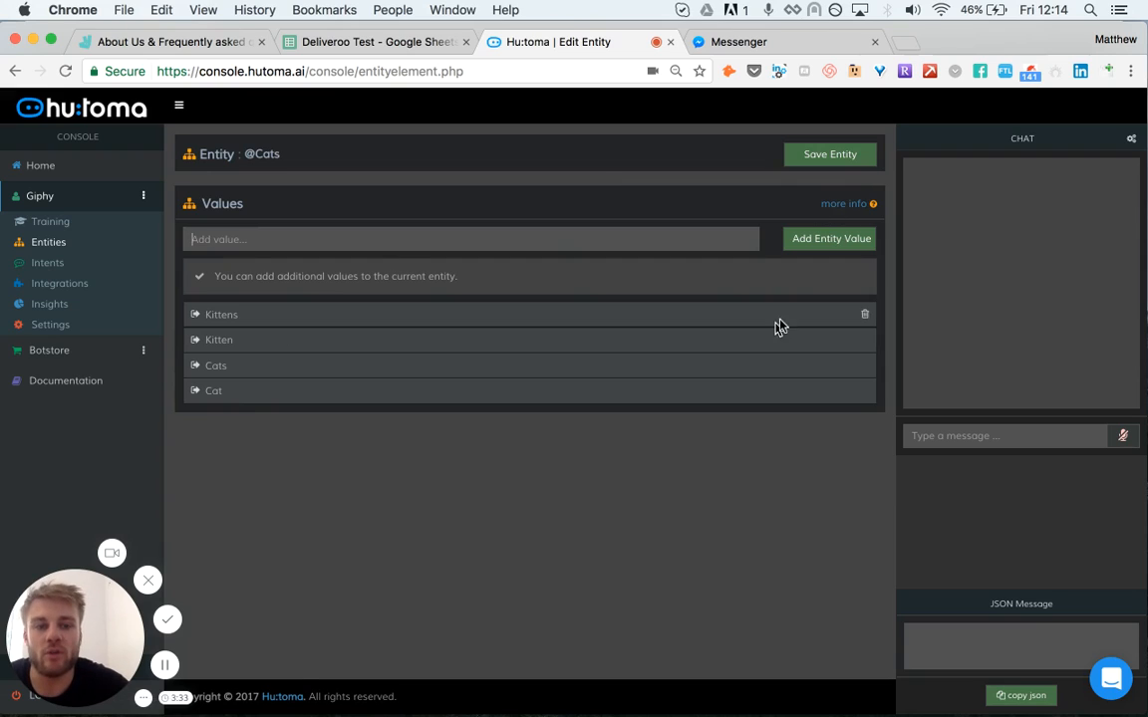
{"action": "left_click", "coordinate": [839, 159]}
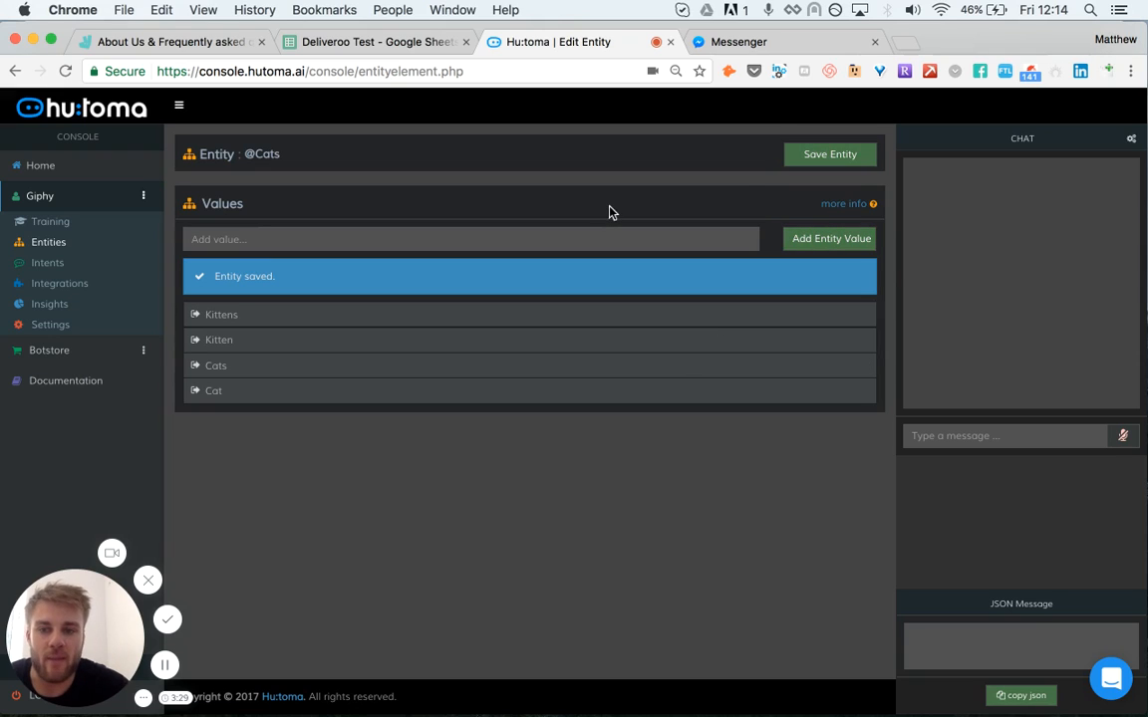
{"action": "left_click", "coordinate": [61, 246]}
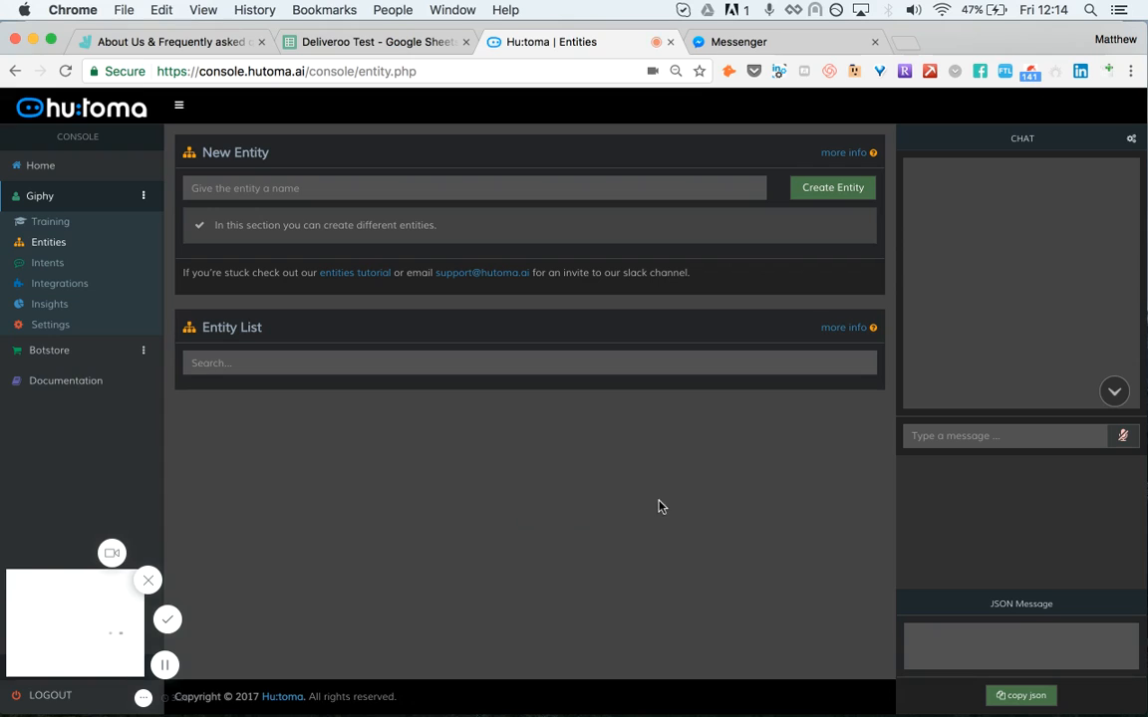
{"action": "scroll", "coordinate": [673, 484], "scroll_direction": "down", "scroll_amount": 1}
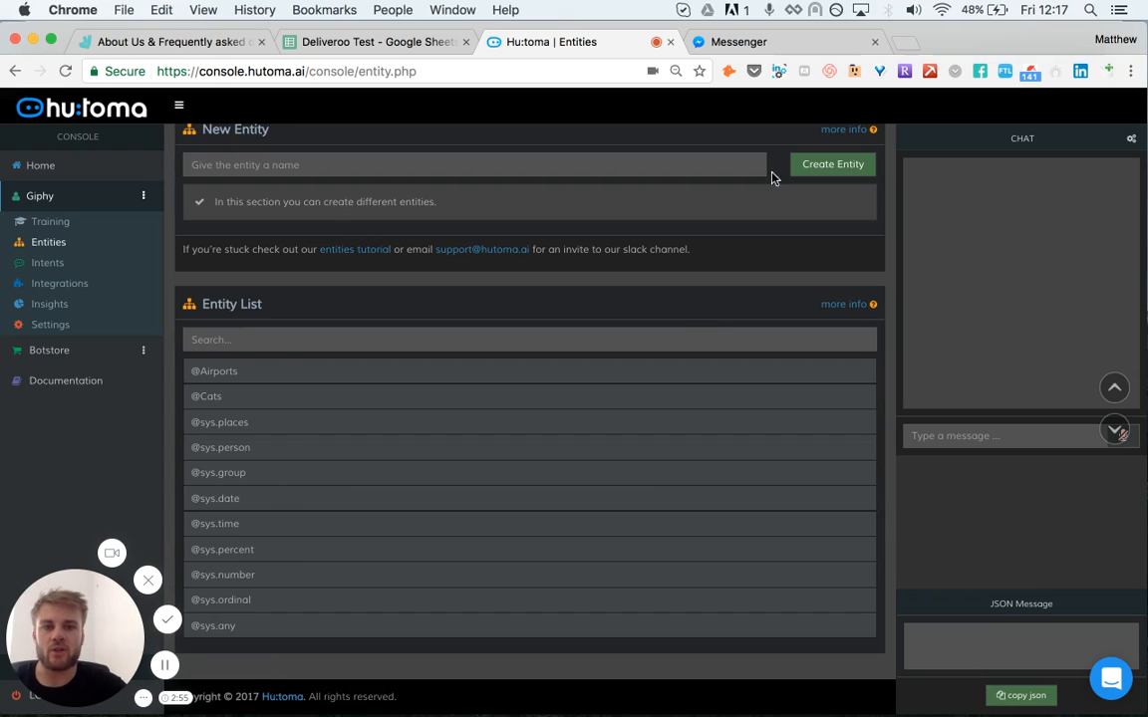
Step: Switch to the Messenger tab and send the message Gif Neymar to the Hu:toma page
{"action": "left_click", "coordinate": [764, 44]}
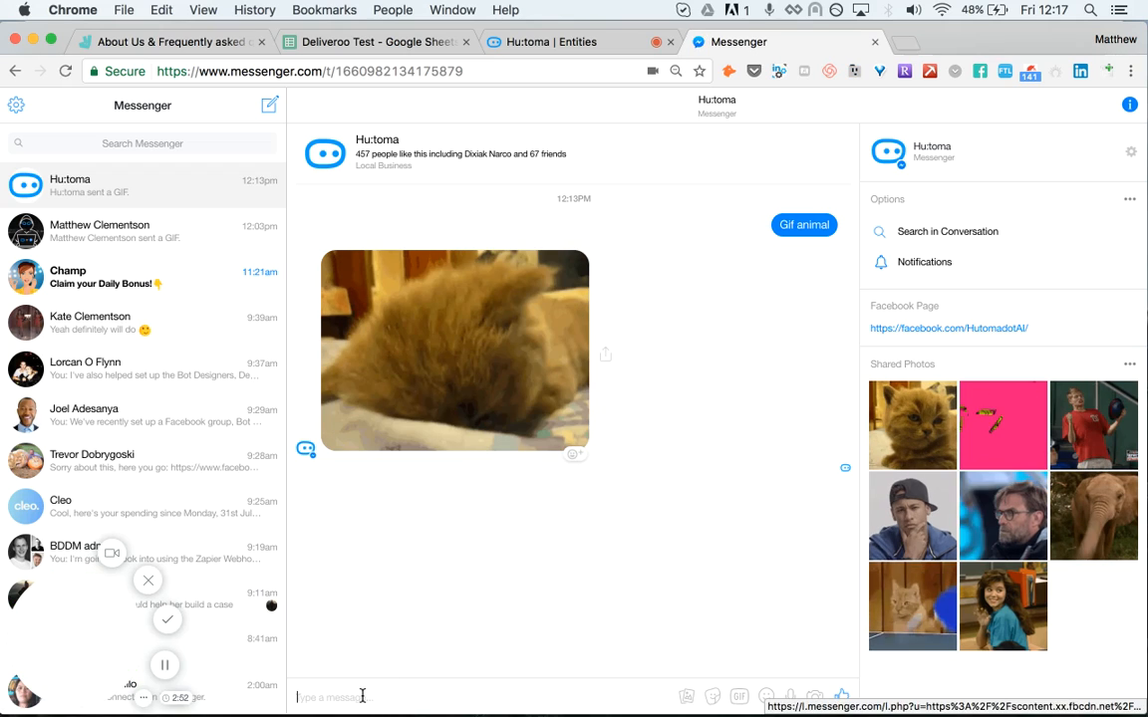
{"action": "type", "text": "Gif"}
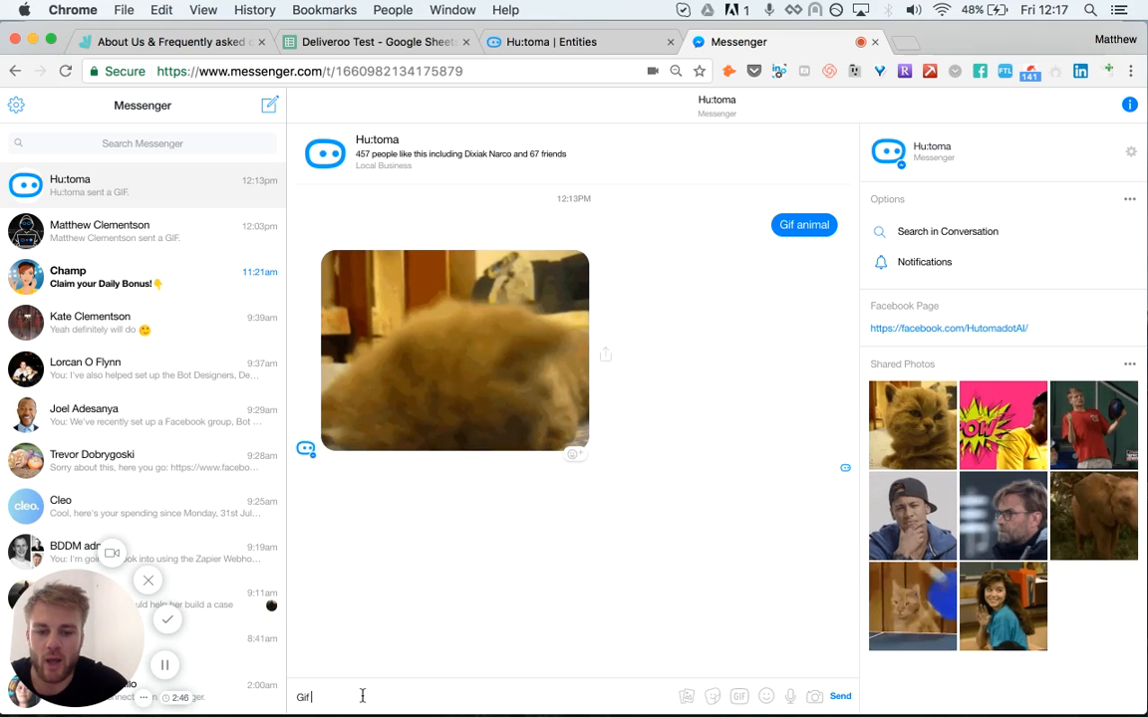
{"action": "type", "text": "Neymar"}
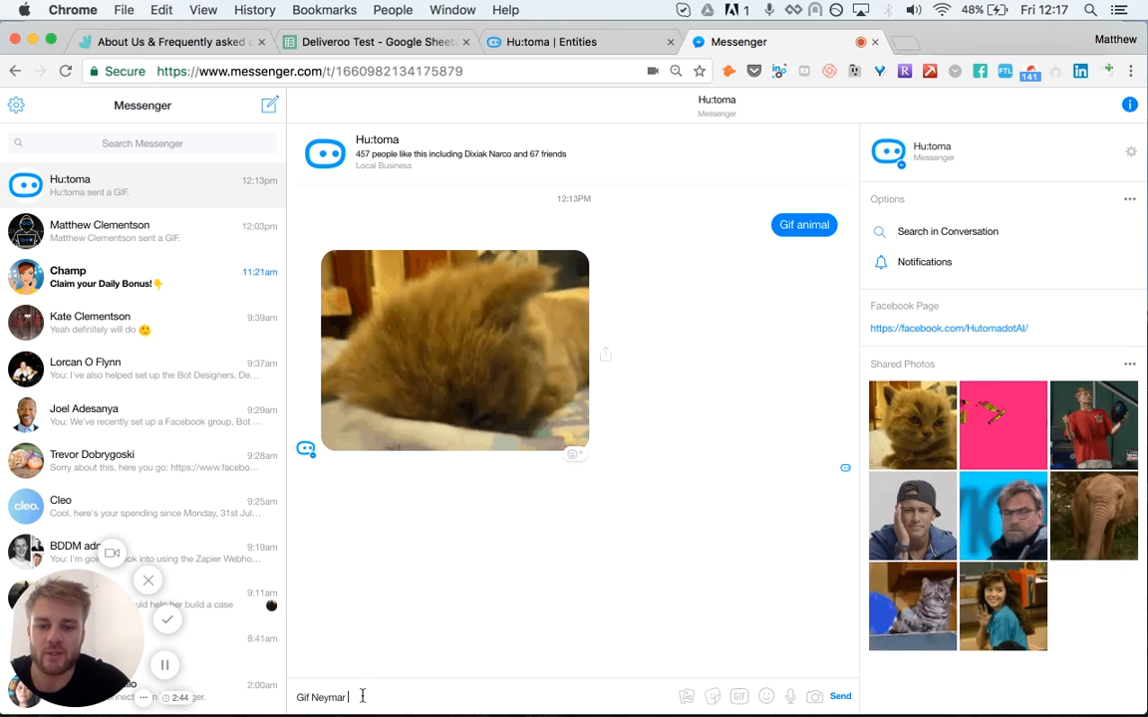
{"action": "key", "text": "Return"}
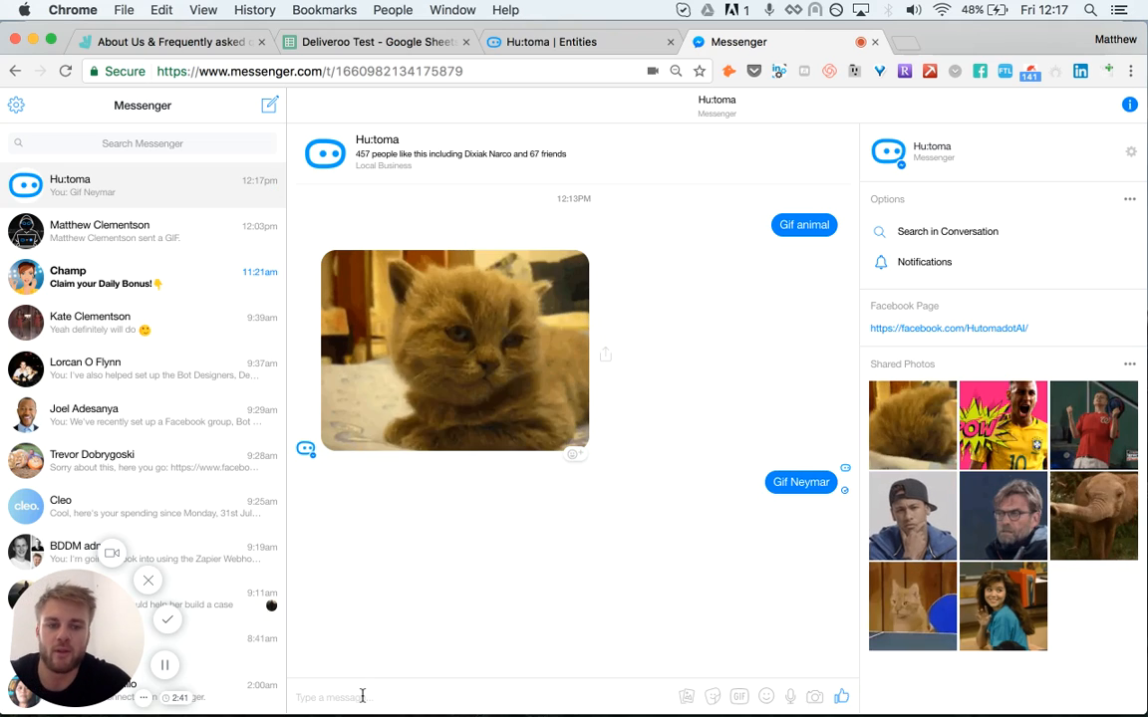